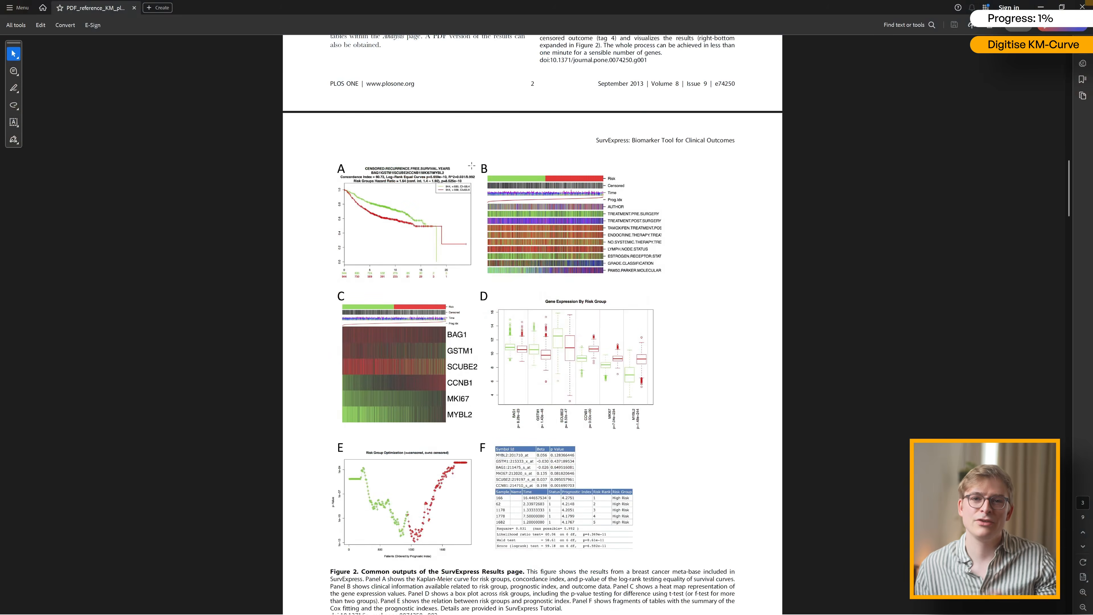
# - Switch to the Snipping Tool and capture panel A's Kaplan-Meier plot, including its axes and the number-at-risk rows below it
pyautogui.scroll(1, 471, 166)
pyautogui.moveTo(359, 194); pyautogui.dragTo(463, 297)
pyautogui.click(370, 245)
pyautogui.scroll(5, 371, 245)
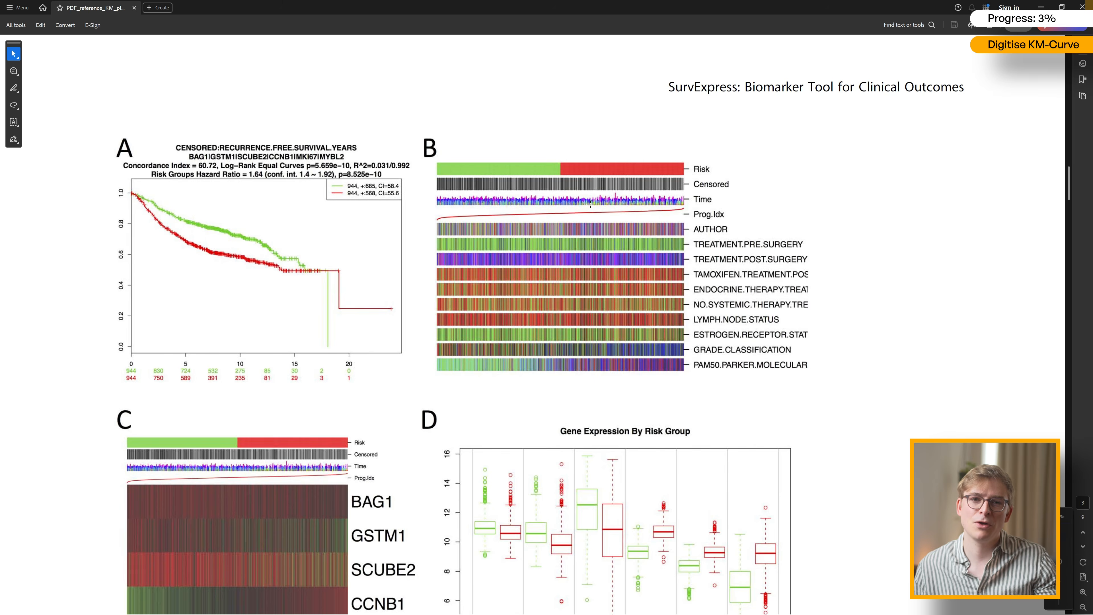
pyautogui.hotkey('alt', 'Tab')
pyautogui.hotkey('alt', 'Tab')
pyautogui.hotkey('alt', 'Tab')
pyautogui.hotkey('alt', 'Tab')
pyautogui.hotkey('alt', 'Tab')
pyautogui.hotkey('alt', 'Tab')
pyautogui.hotkey('alt', 'Tab')
pyautogui.hotkey('alt', 'Tab')
pyautogui.hotkey('alt', 'Tab')
pyautogui.hotkey('alt', 'Tab')
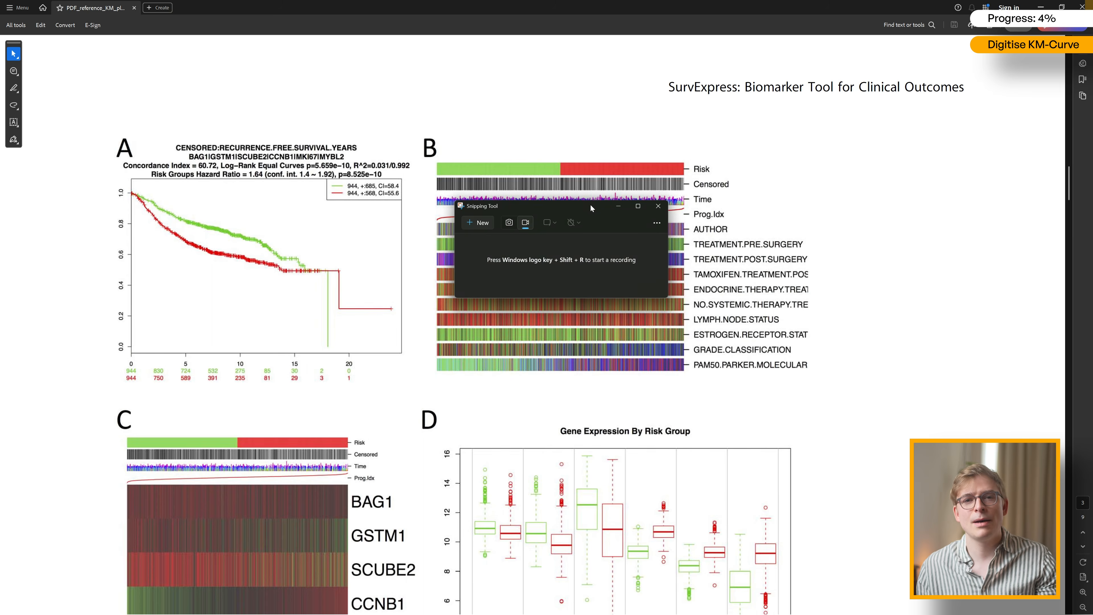
pyautogui.click(478, 222)
pyautogui.moveTo(112, 176); pyautogui.dragTo(406, 388)
# - Save the captured plot as a PNG image named km_plot_for_digi
pyautogui.hotkey('ctrl', 's')
pyautogui.write('km_p')
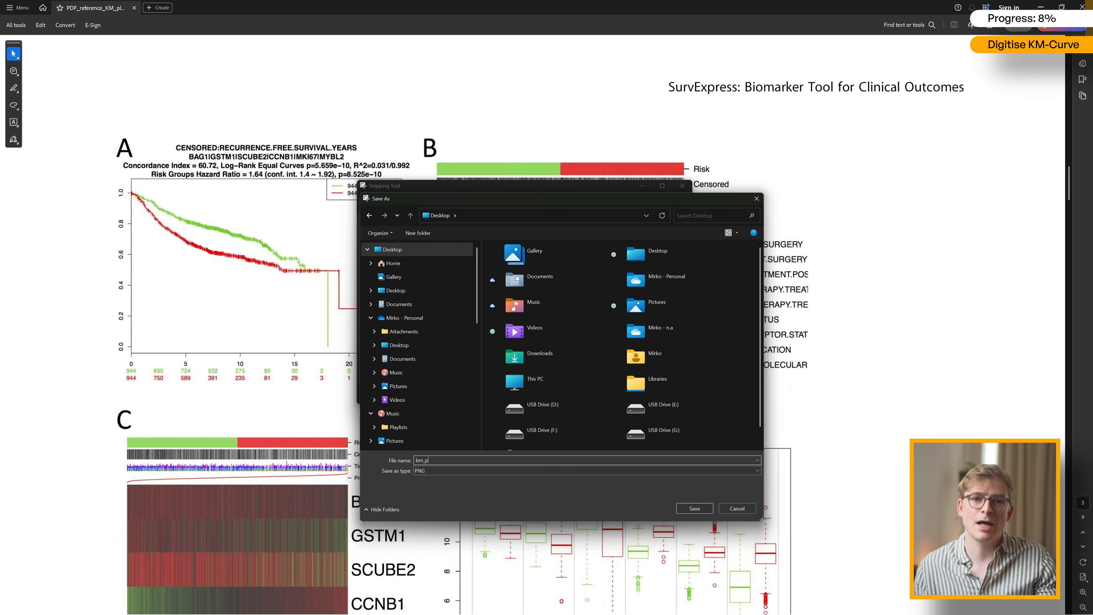
pyautogui.click(689, 511)
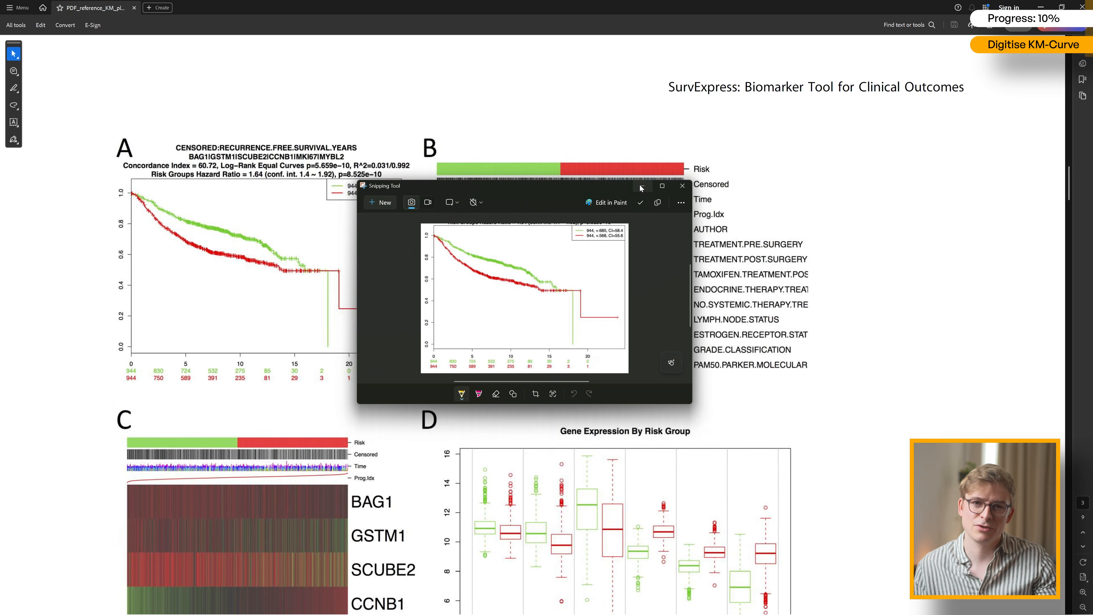
# - Switch to the automeris.io page in the browser and launch WebPlotDigitizer v5
pyautogui.hotkey('ctrl', 'n')
pyautogui.hotkey('alt', 'Tab')
pyautogui.hotkey('alt', 'Tab')
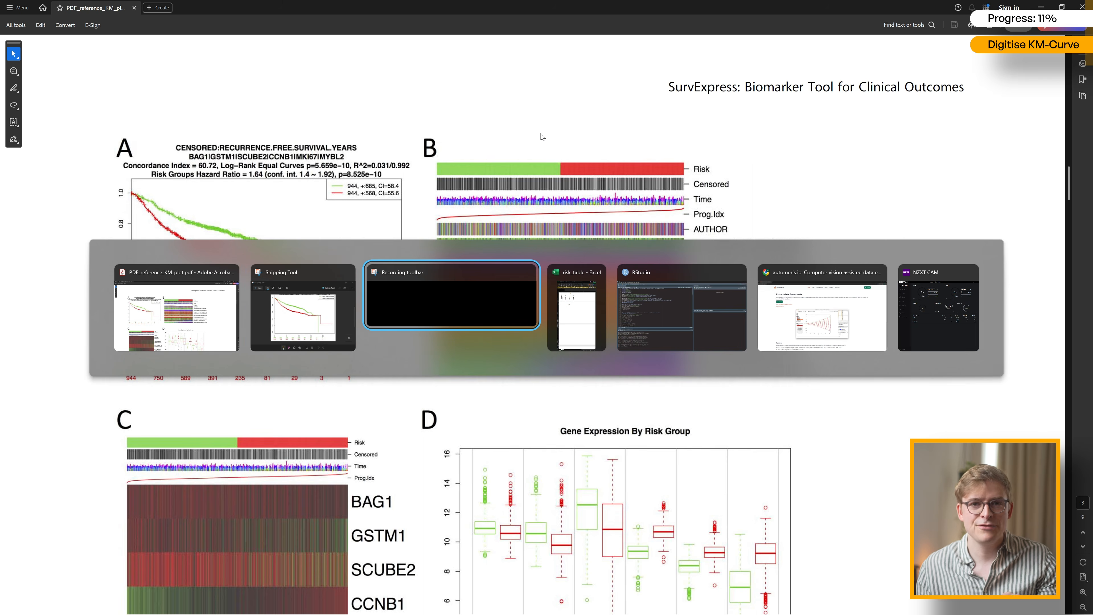
pyautogui.hotkey('alt', 'Tab')
pyautogui.hotkey('alt', 'Tab')
pyautogui.hotkey('alt', 'Tab')
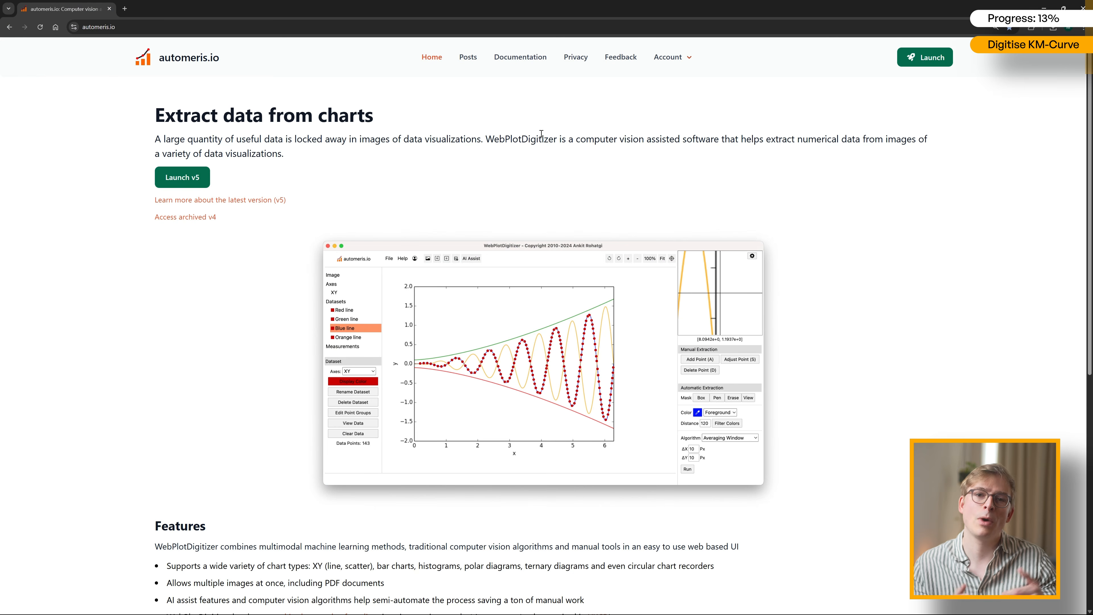
pyautogui.click(193, 185)
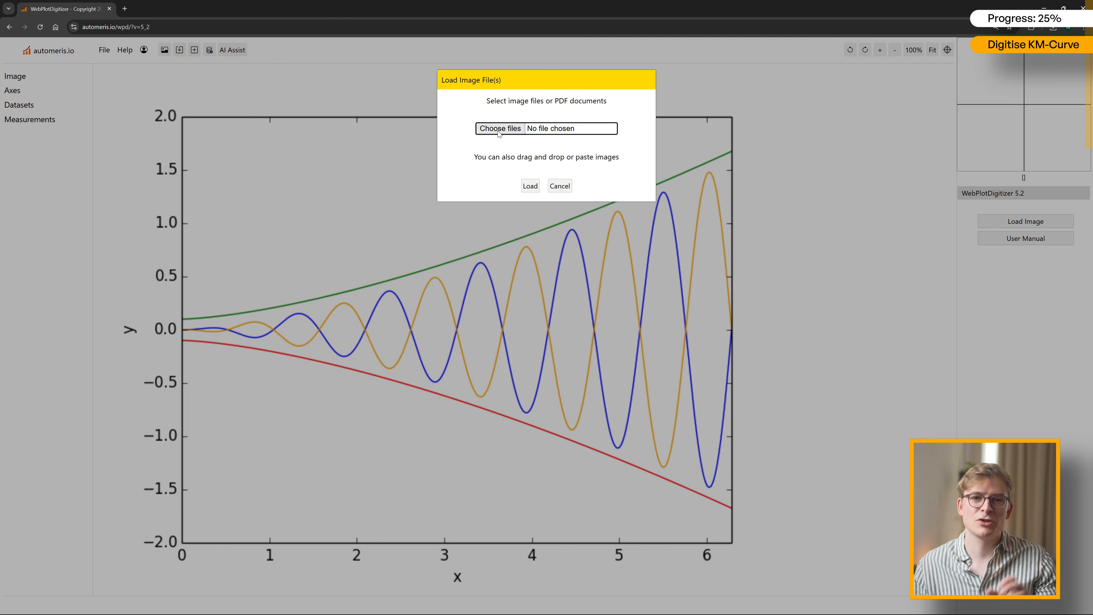
# - Load the km_plot_for_digi image from the desktop and start calibrating it with 2D XY axes
pyautogui.click(499, 129)
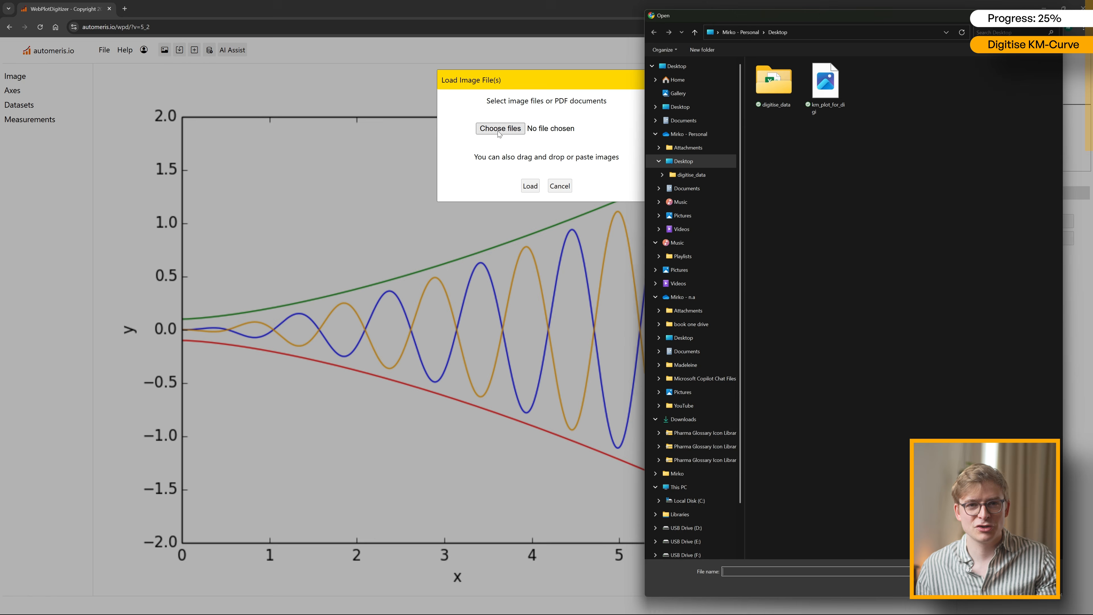
pyautogui.click(825, 84)
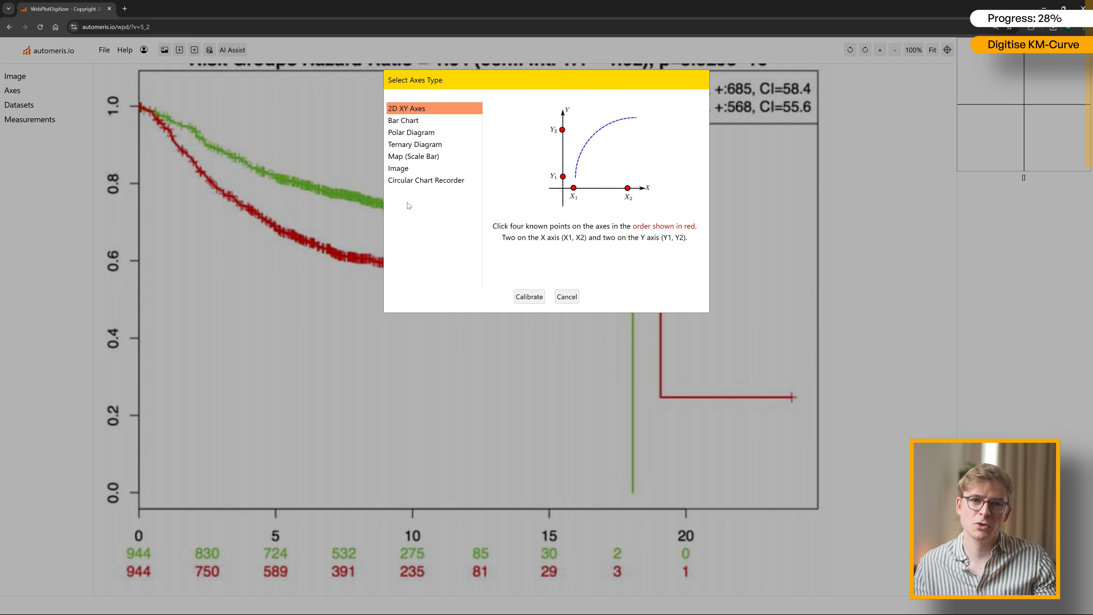
pyautogui.click(529, 297)
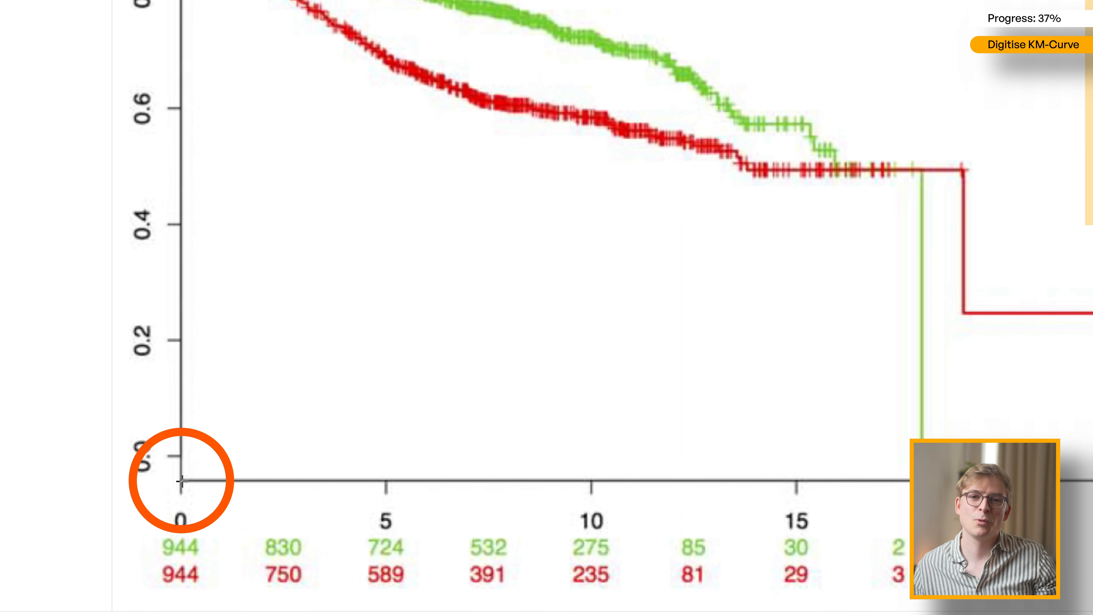
# - Place calibration points X1 at time 0, X2 at time 20, Y1 at the axes' corner and Y2 at 1.0 on the vertical axis
pyautogui.click(181, 481)
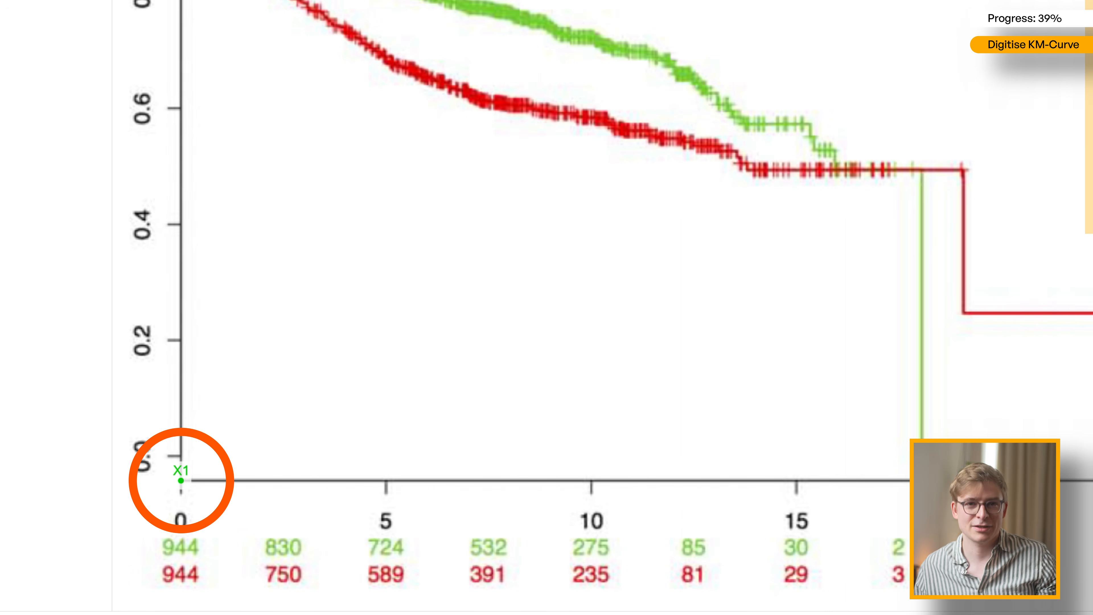
pyautogui.click(694, 481)
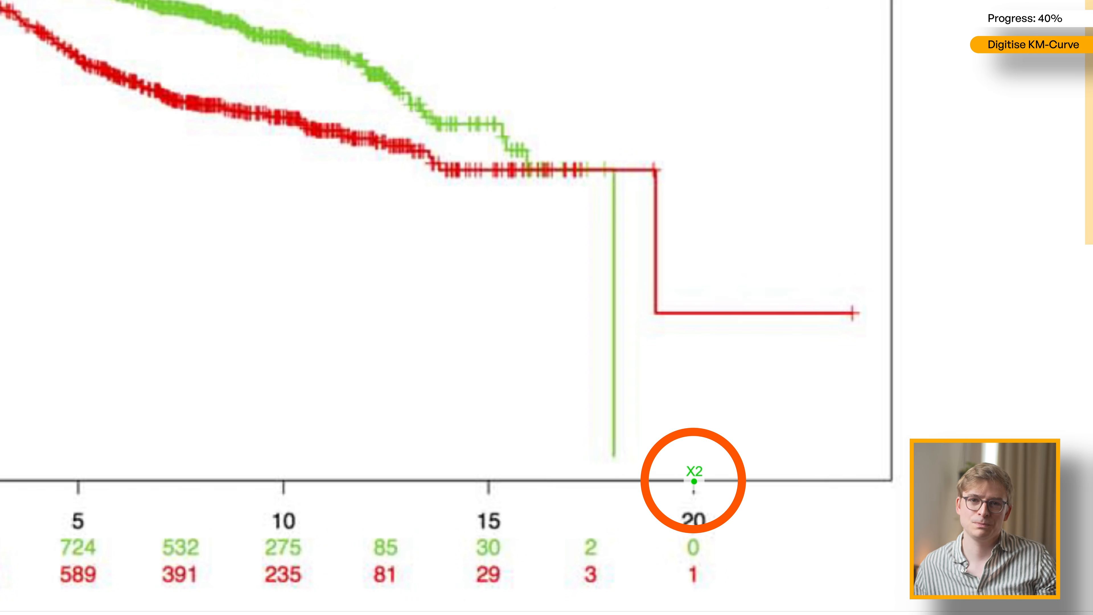
pyautogui.click(182, 481)
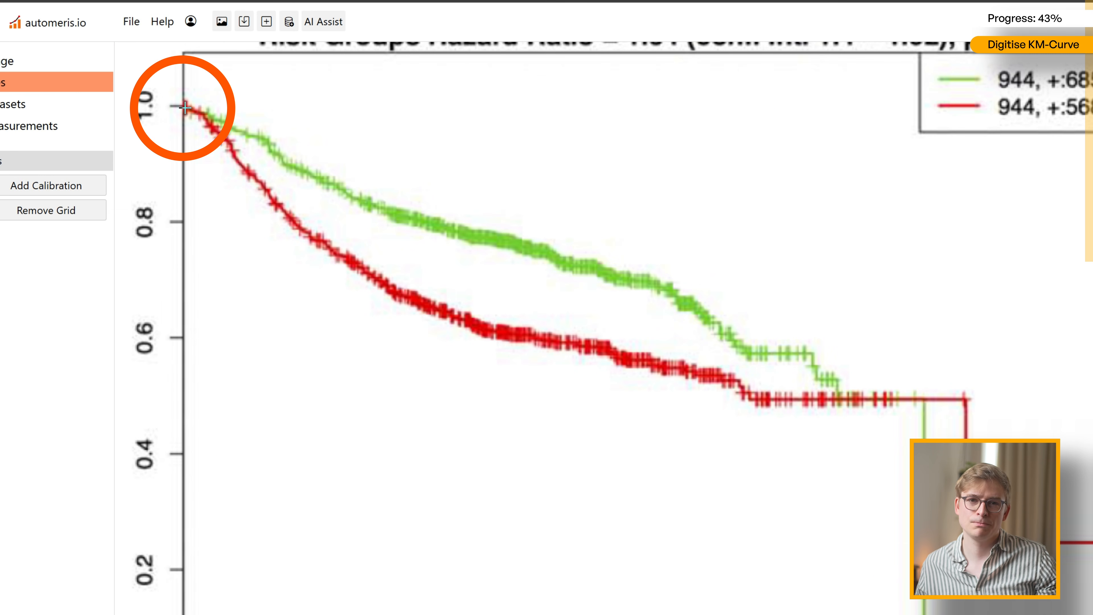
pyautogui.click(185, 107)
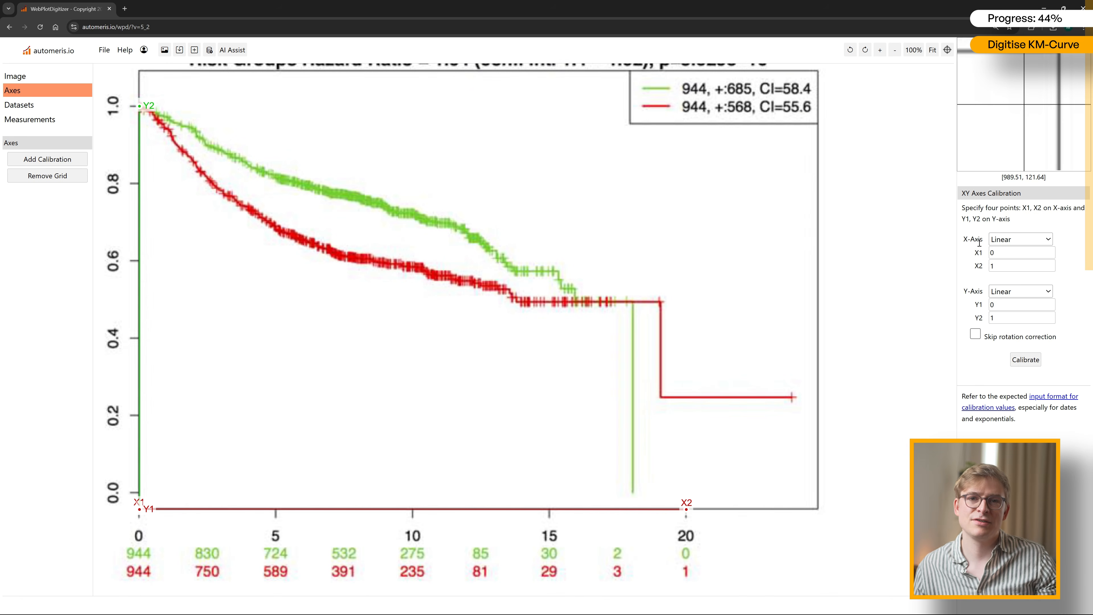
# - Set X2 to 20, keep Y1 at 0 and Y2 at 1, and calibrate the axes
pyautogui.click(998, 268)
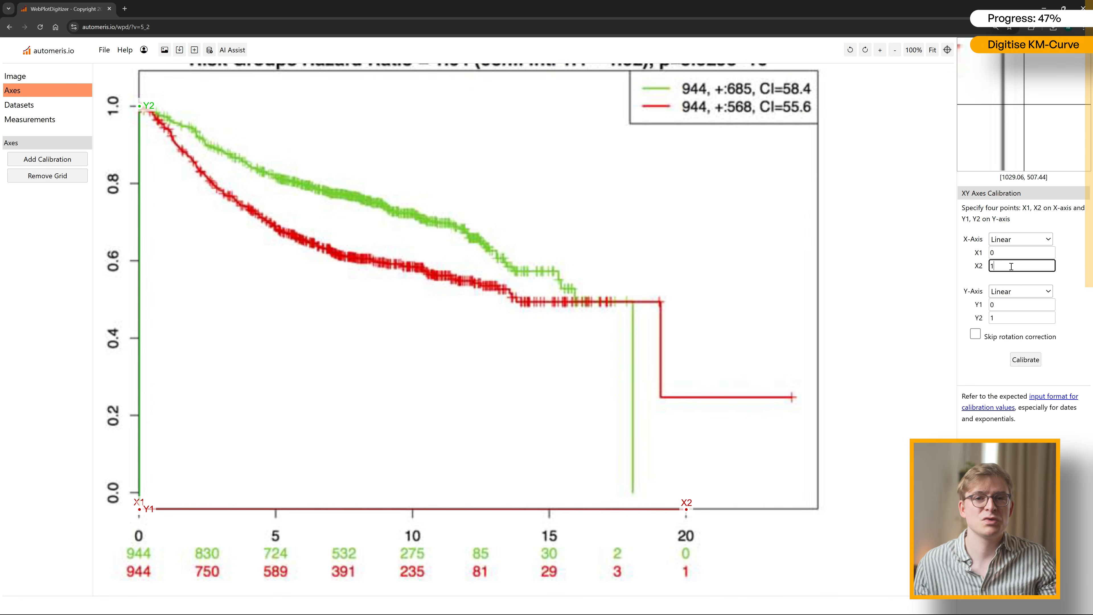
pyautogui.click(970, 279)
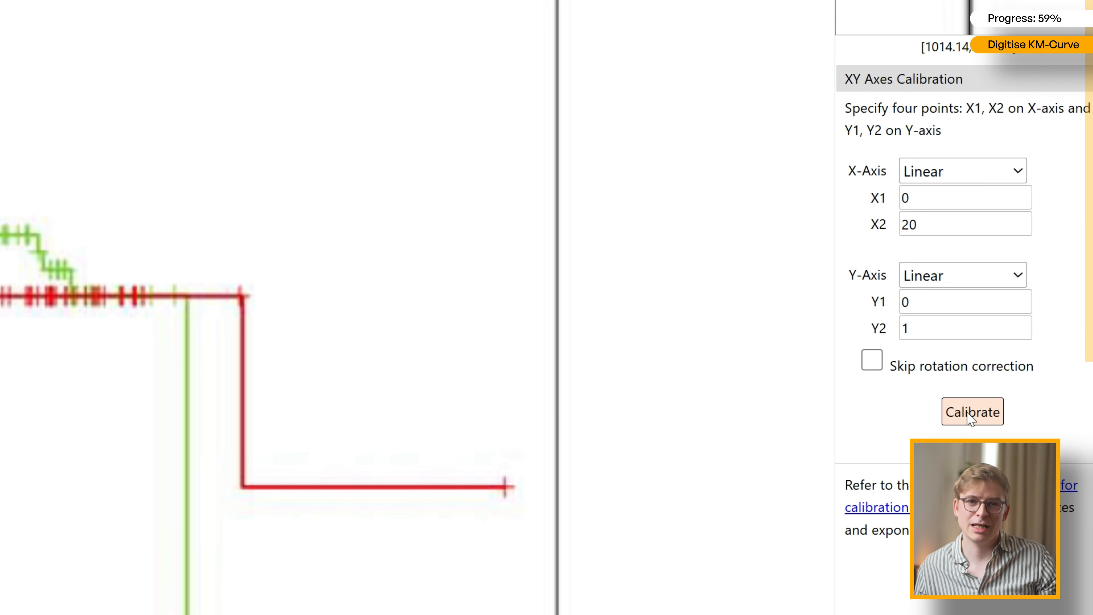
pyautogui.click(970, 414)
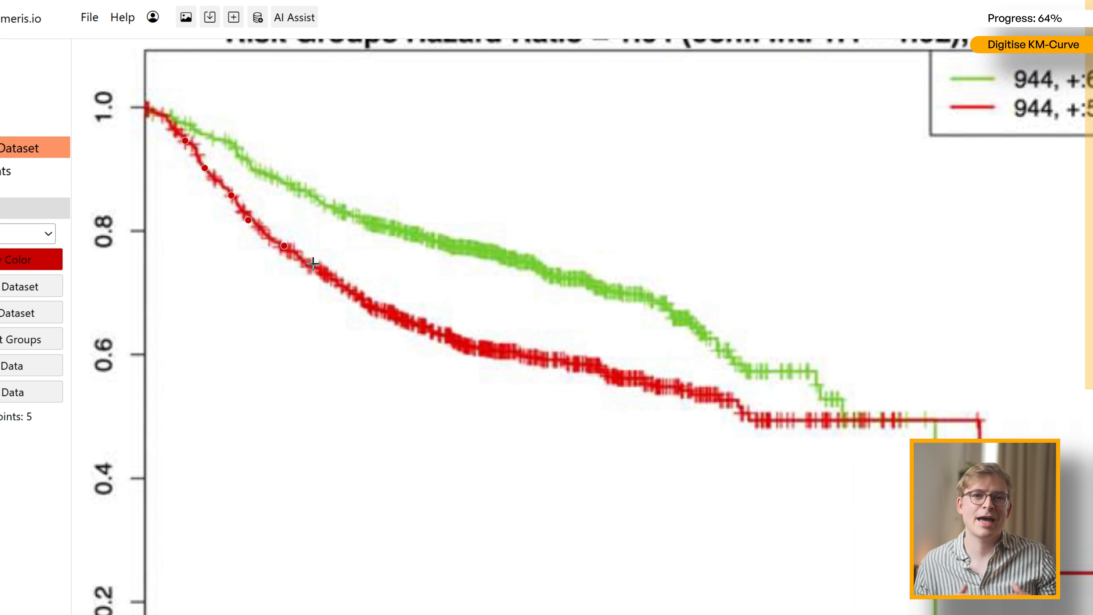
# - Add data points manually along the red survival curve
pyautogui.click(402, 314)
pyautogui.click(440, 329)
pyautogui.click(496, 344)
pyautogui.click(555, 354)
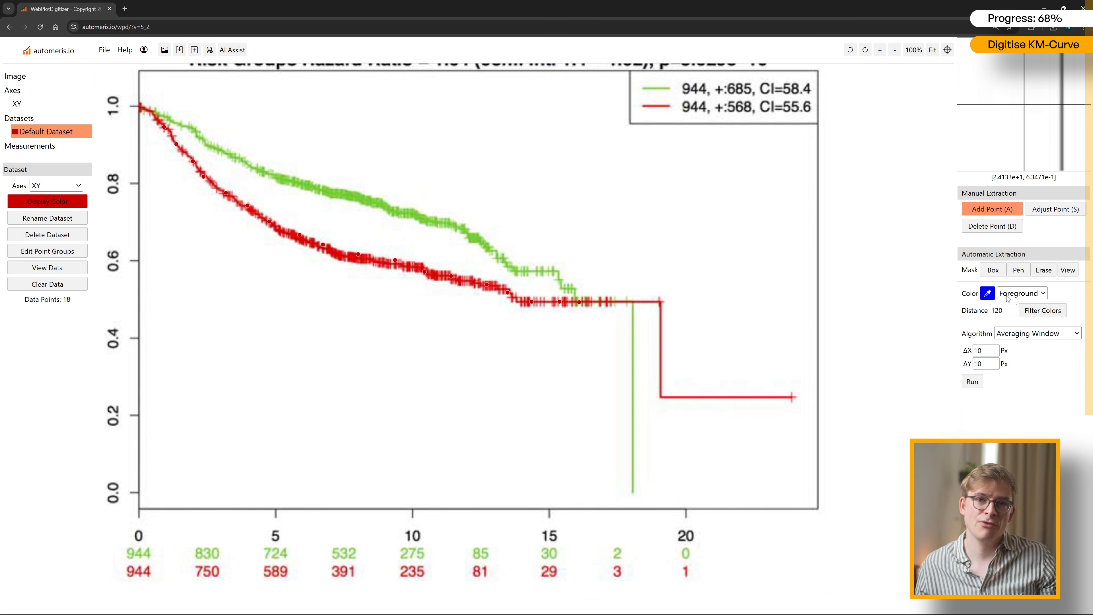
# - Extract the red curve automatically, using its red as the foreground colour, a box mask around the curve and the Averaging Window algorithm
pyautogui.click(488, 285)
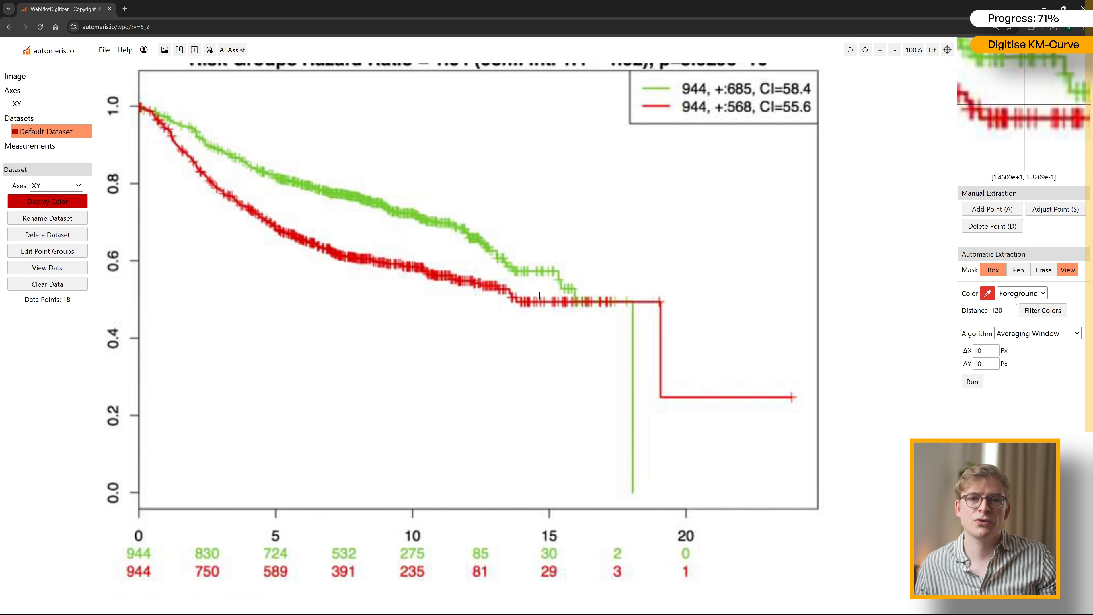
pyautogui.moveTo(131, 93); pyautogui.dragTo(622, 368)
pyautogui.click(973, 382)
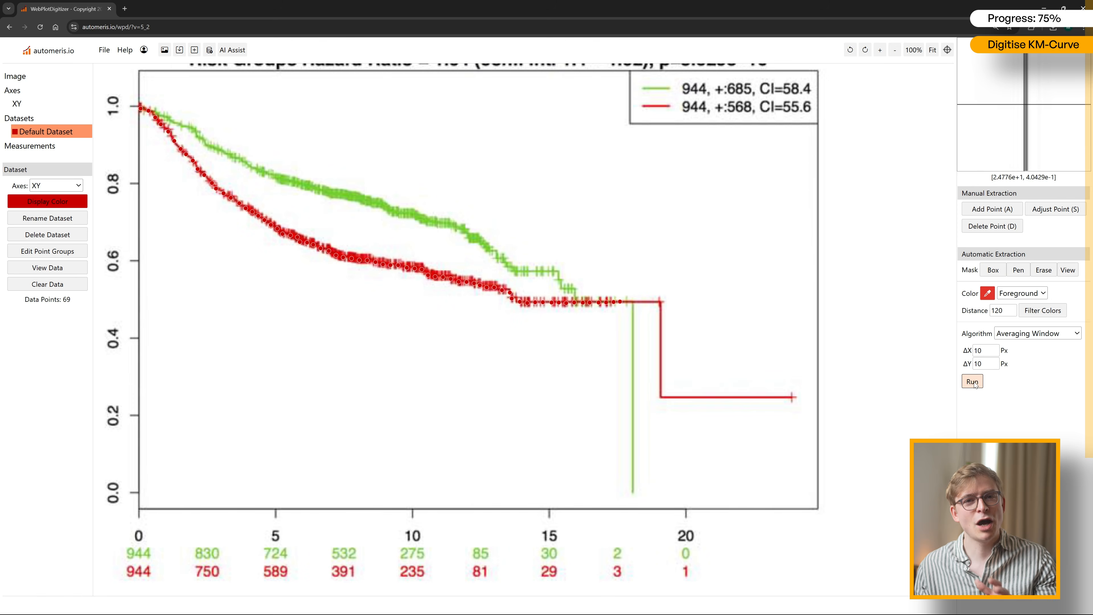
# - View the acquired data of the red curve and graph it in Plotly to check its shape
pyautogui.click(64, 269)
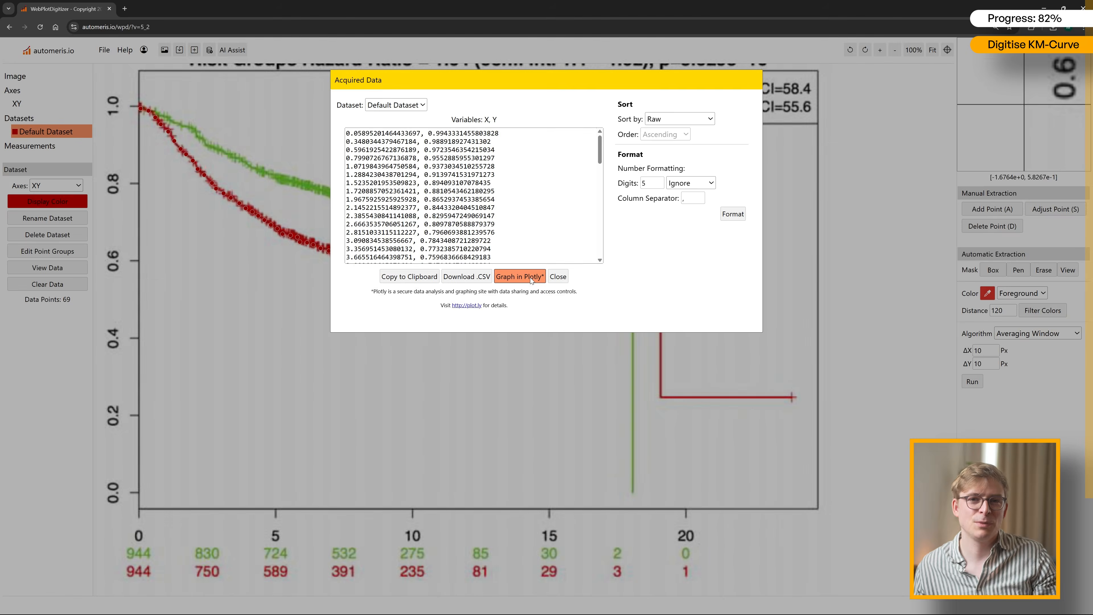
pyautogui.click(522, 456)
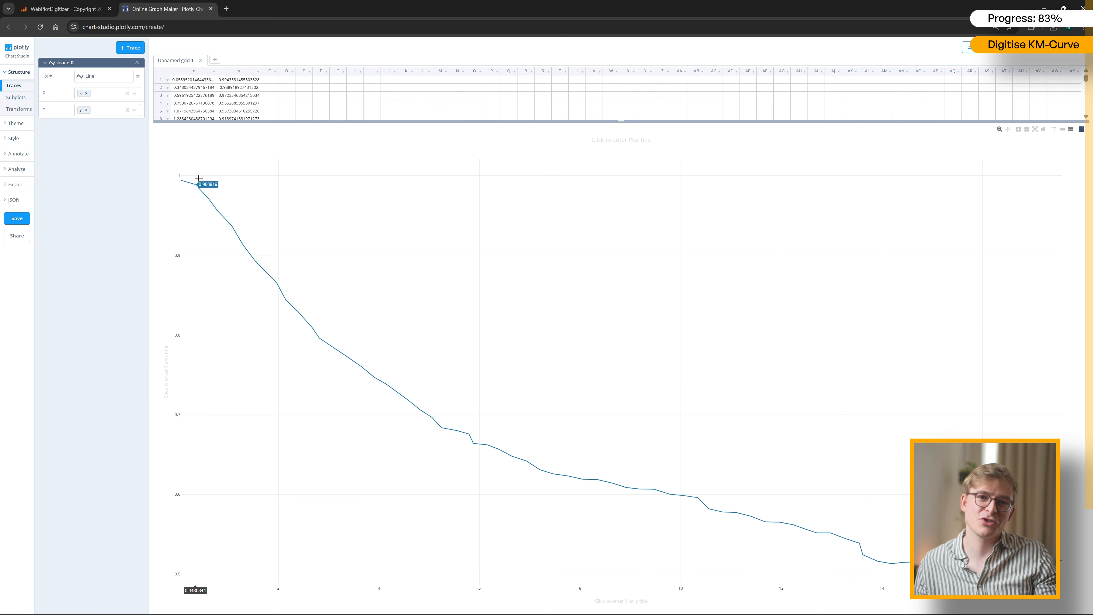
pyautogui.hotkey('ctrl', '-')
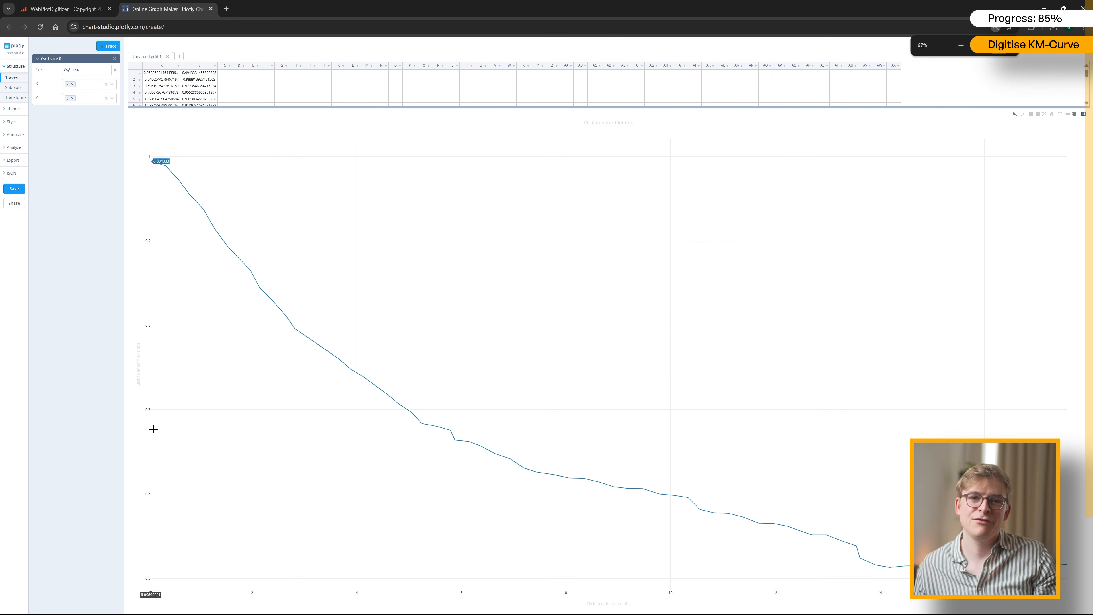
pyautogui.moveTo(147, 558); pyautogui.dragTo(161, 271)
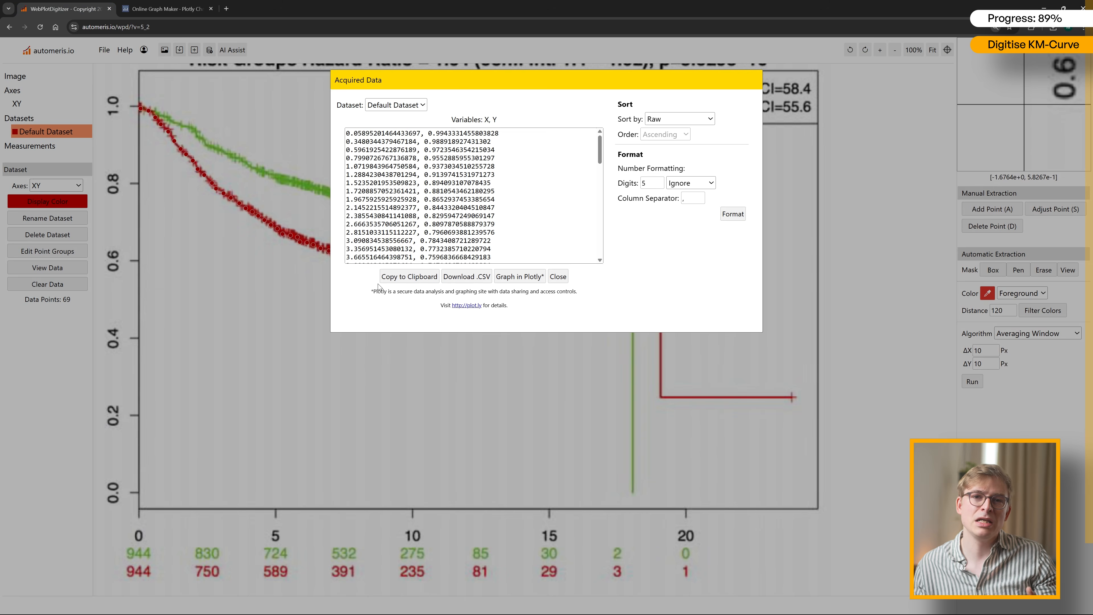
# - Return to the acquired data in WebPlotDigitizer and download it as a CSV file
pyautogui.click(600, 140)
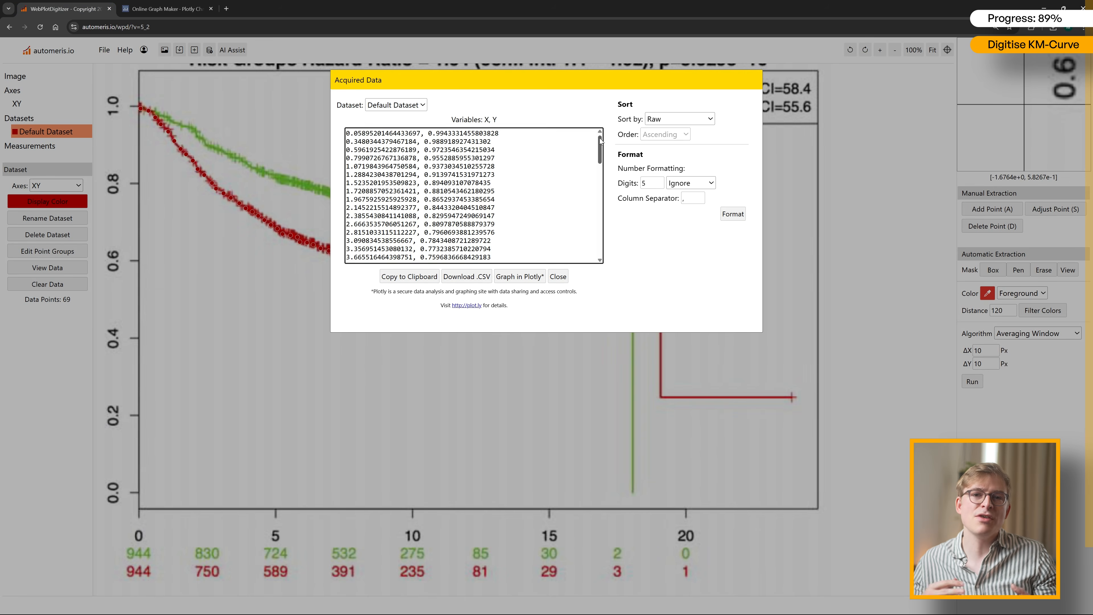
pyautogui.click(459, 279)
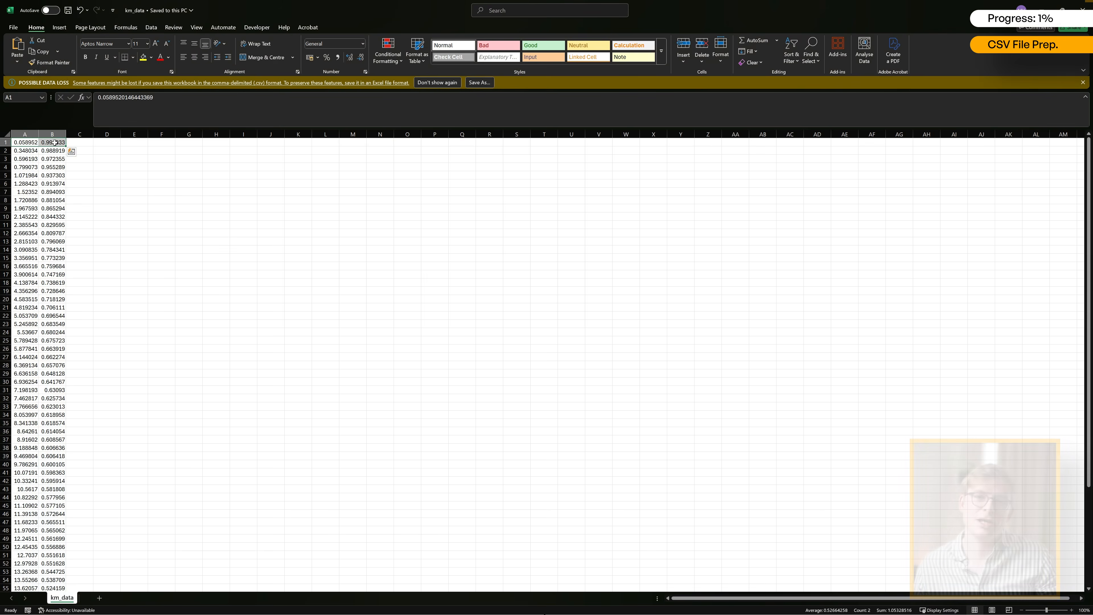
# - In the km_data sheet in Excel, insert two rows above and a column before the data, with headers Coordinate and Time, row numbers and starting time 0
pyautogui.moveTo(6, 130); pyautogui.dragTo(7, 134)
pyautogui.hotkey('ctrl', 'shift', '+')
pyautogui.click(25, 122)
pyautogui.hotkey('ctrl', 'shift', '+')
pyautogui.click(21, 129)
pyautogui.write('Coordinate')
pyautogui.press('Tab')
pyautogui.write('Time')
pyautogui.press('Return')
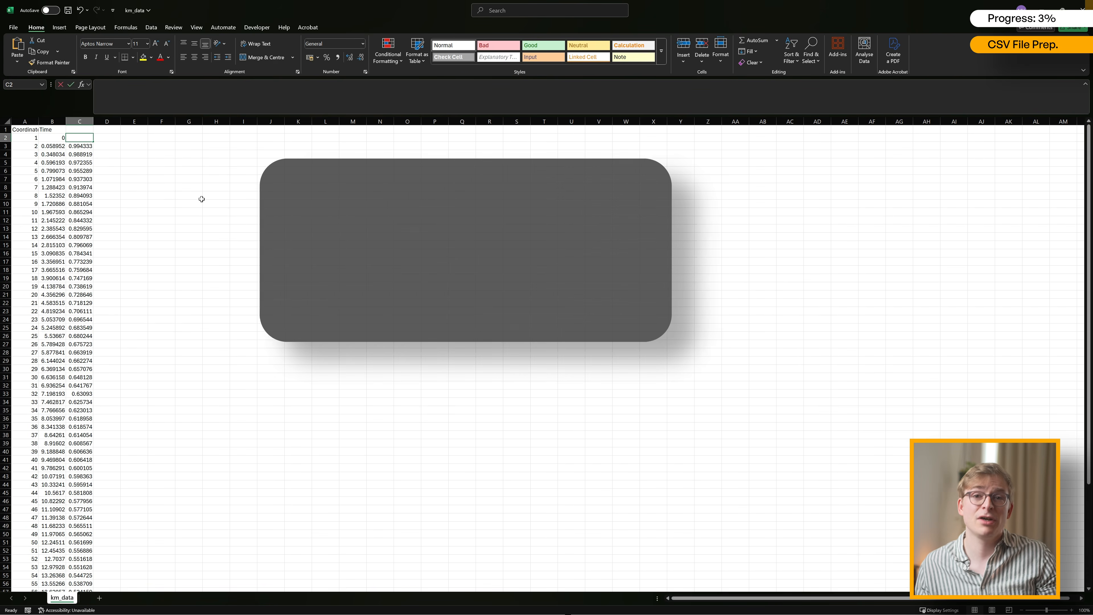
# - Enter 1 in C2, =C2 in D2 and =MIN(D2,C3) in D3, and fill the MIN formula down the column
pyautogui.write('=')
pyautogui.click(216, 203)
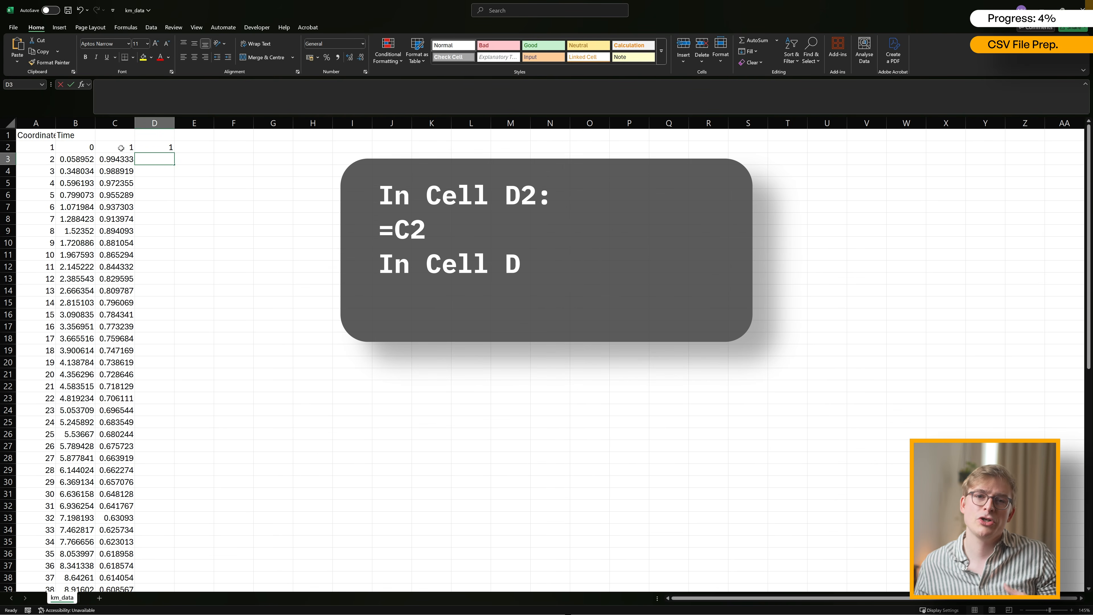
pyautogui.write('=MIN(D2,C3)')
pyautogui.hotkey('ctrl', 'Return')
pyautogui.scroll(3, 175, 165)
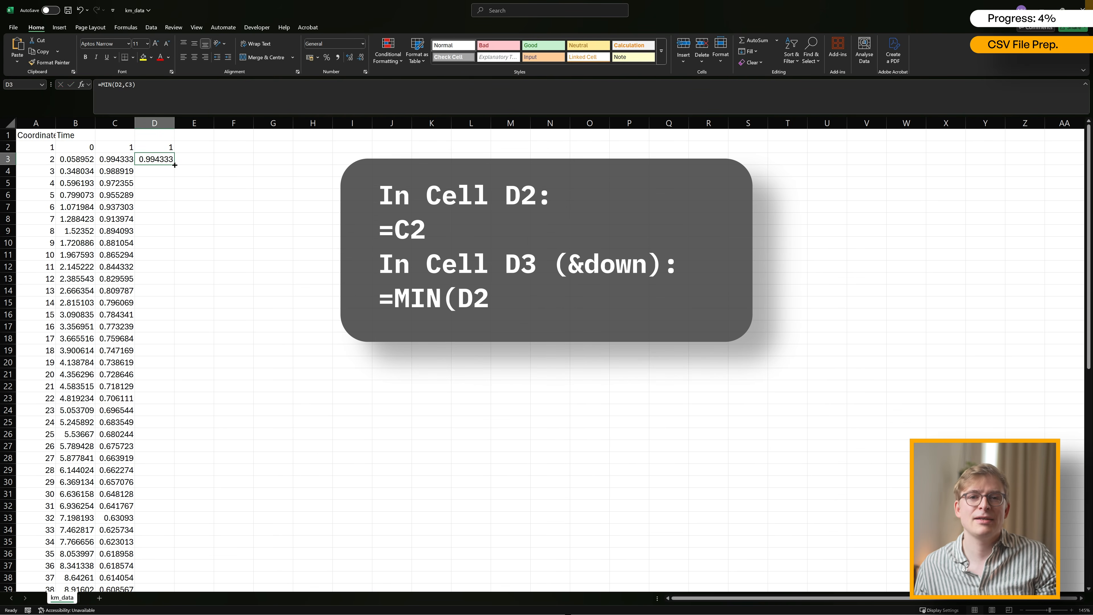
pyautogui.doubleClick(175, 165)
# - Compare the original values in column C with the corrected values in column D down to the last data row
pyautogui.scroll(-13, 205, 391)
pyautogui.click(114, 338)
pyautogui.press('Right')
pyautogui.press('Down')
pyautogui.press('Down')
pyautogui.press('Down')
pyautogui.press('Down')
pyautogui.press('Down')
pyautogui.press('Down')
pyautogui.press('Down')
pyautogui.press('Down')
pyautogui.press('Down')
pyautogui.press('Down')
pyautogui.press('Down')
pyautogui.press('Down')
pyautogui.press('Down')
pyautogui.press('Down')
pyautogui.press('Up')
pyautogui.press('Up')
pyautogui.press('Up')
pyautogui.press('Up')
pyautogui.press('Up')
pyautogui.press('Up')
pyautogui.press('Left')
pyautogui.hotkey('shift', 'Right')
pyautogui.hotkey('shift', 'Down')
pyautogui.hotkey('shift', 'Down')
pyautogui.hotkey('shift', 'Down')
pyautogui.hotkey('shift', 'Down')
pyautogui.hotkey('shift', 'Down')
pyautogui.hotkey('shift', 'Down')
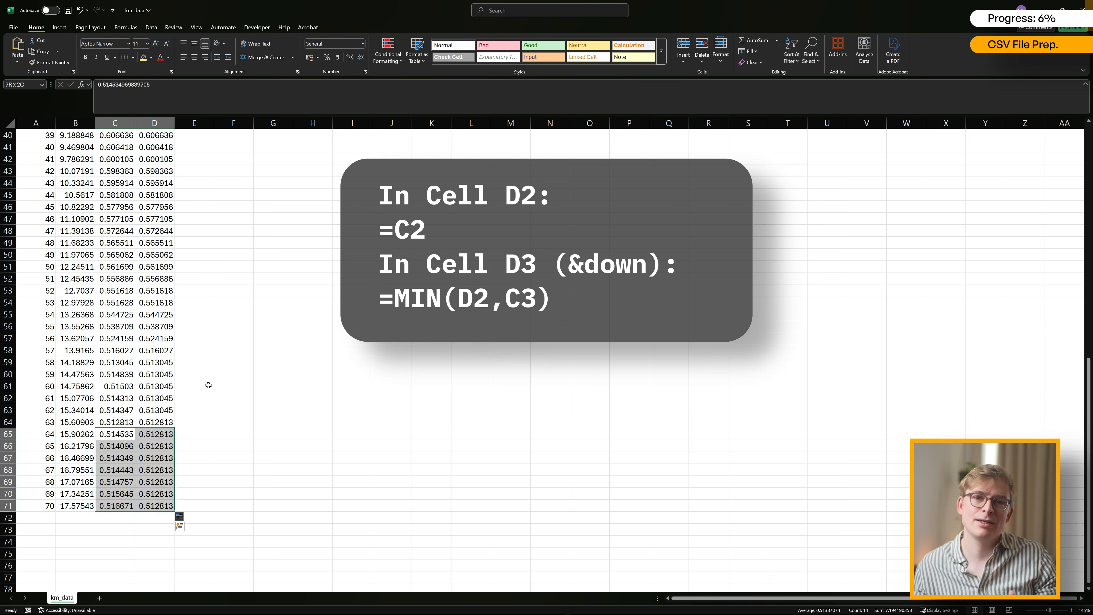
# - Replace the column C values with the corrected column D values, remove column D and enter the header Proportion in C1
pyautogui.scroll(13, 208, 385)
pyautogui.rightClick(155, 123)
pyautogui.click(172, 146)
pyautogui.click(191, 147)
pyautogui.rightClick(190, 147)
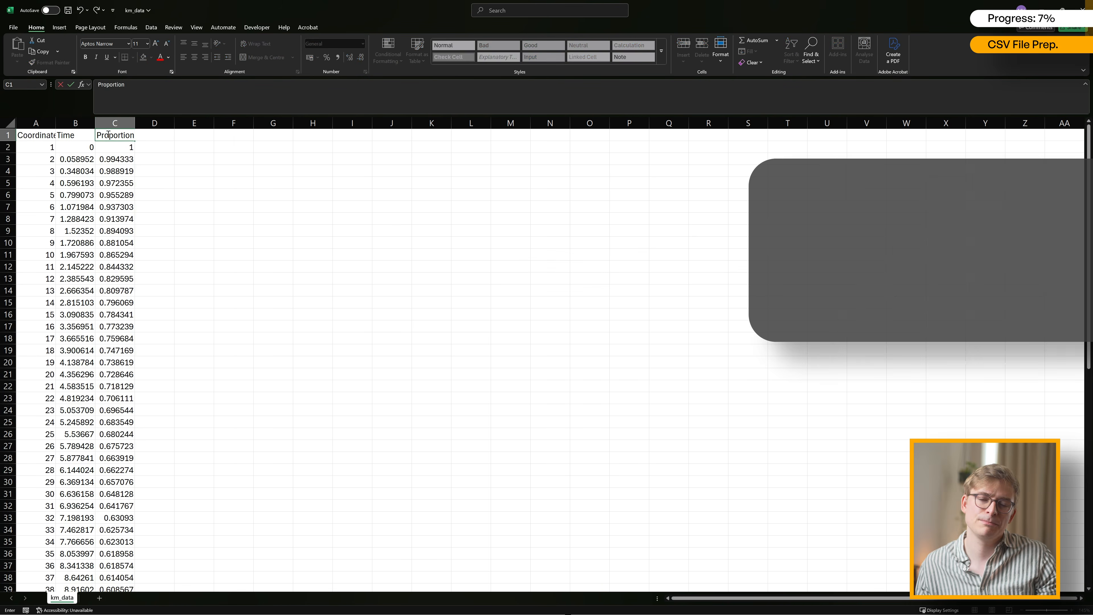
# - Insert a scatter chart of the Time and Proportion values and enlarge it next to the data
pyautogui.scroll(-12, 205, 390)
pyautogui.scroll(12, 205, 391)
pyautogui.click(60, 27)
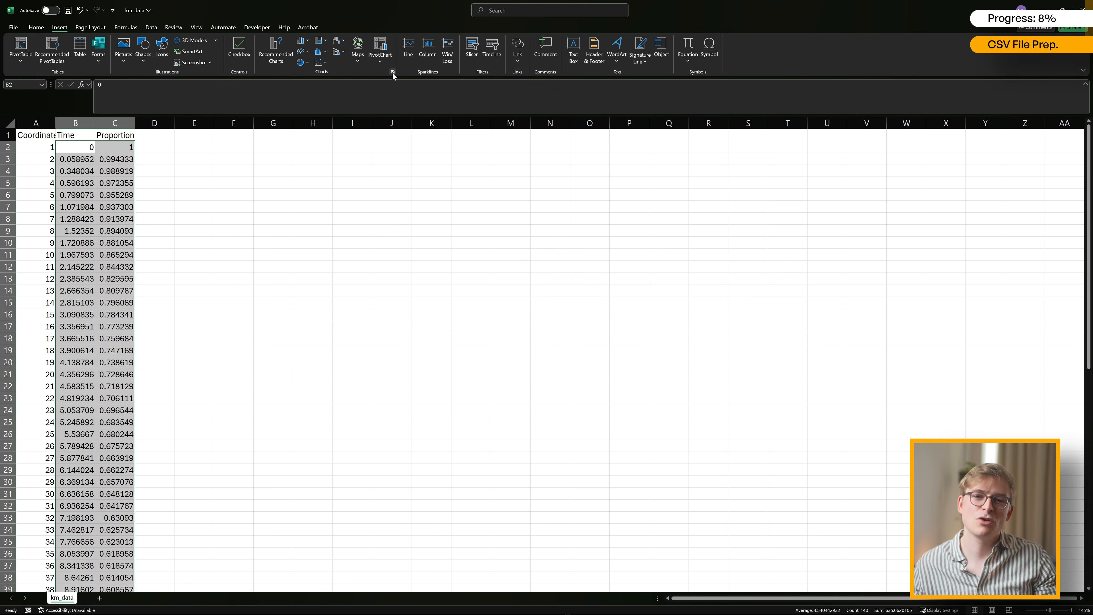
pyautogui.click(393, 73)
pyautogui.click(627, 425)
pyautogui.moveTo(403, 264); pyautogui.dragTo(319, 234)
pyautogui.moveTo(699, 449); pyautogui.dragTo(699, 467)
# - Set the maximum bound of the chart's vertical axis to 1.0
pyautogui.rightClick(332, 297)
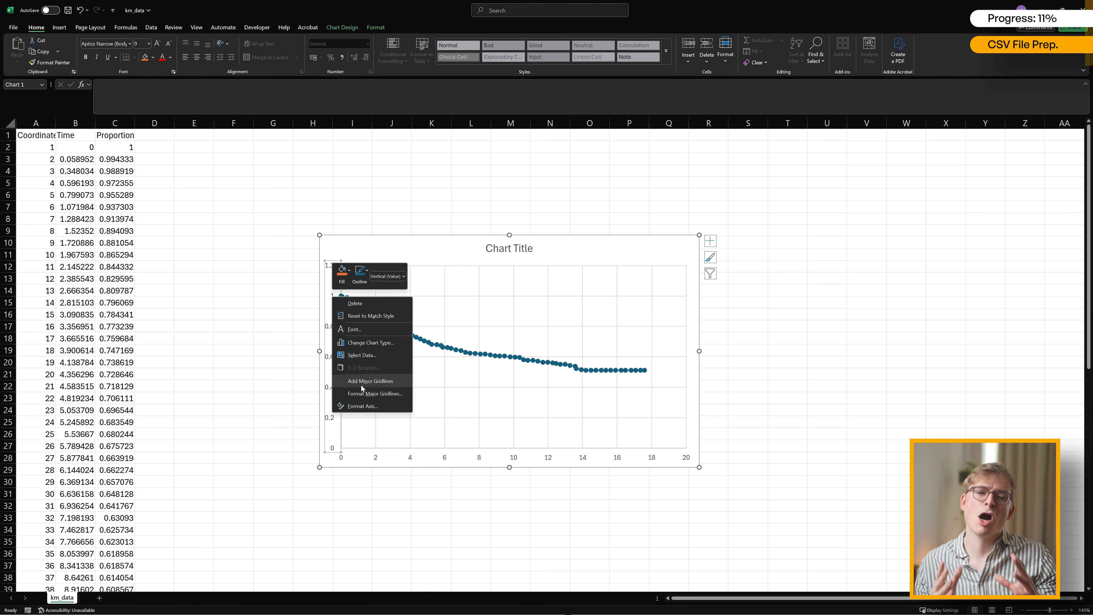
pyautogui.click(363, 406)
pyautogui.click(1049, 214)
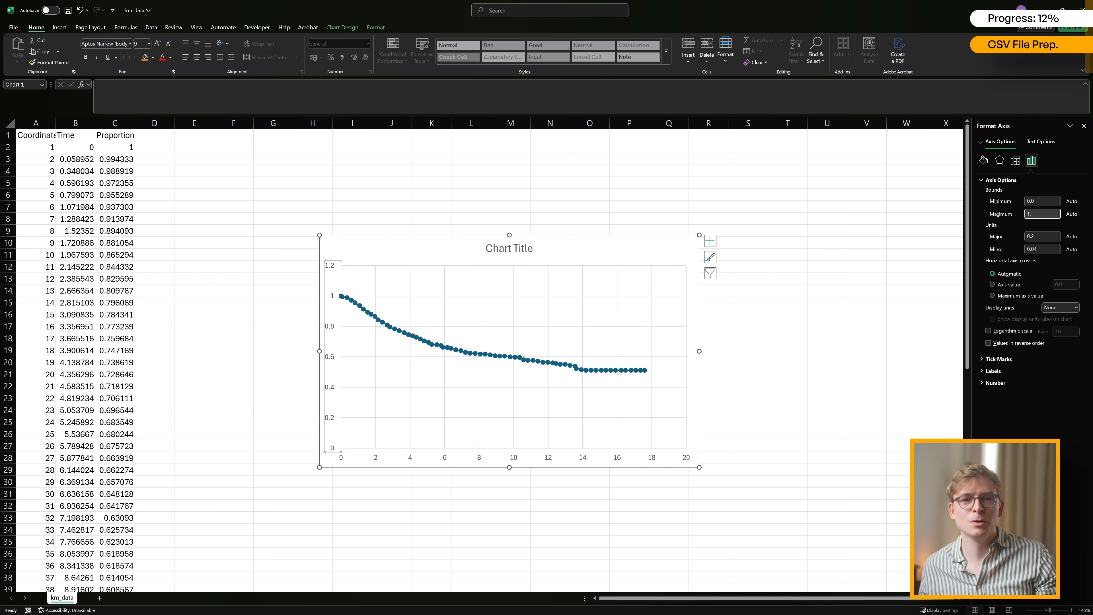
pyautogui.write('1.0')
pyautogui.press('Return')
pyautogui.click(827, 266)
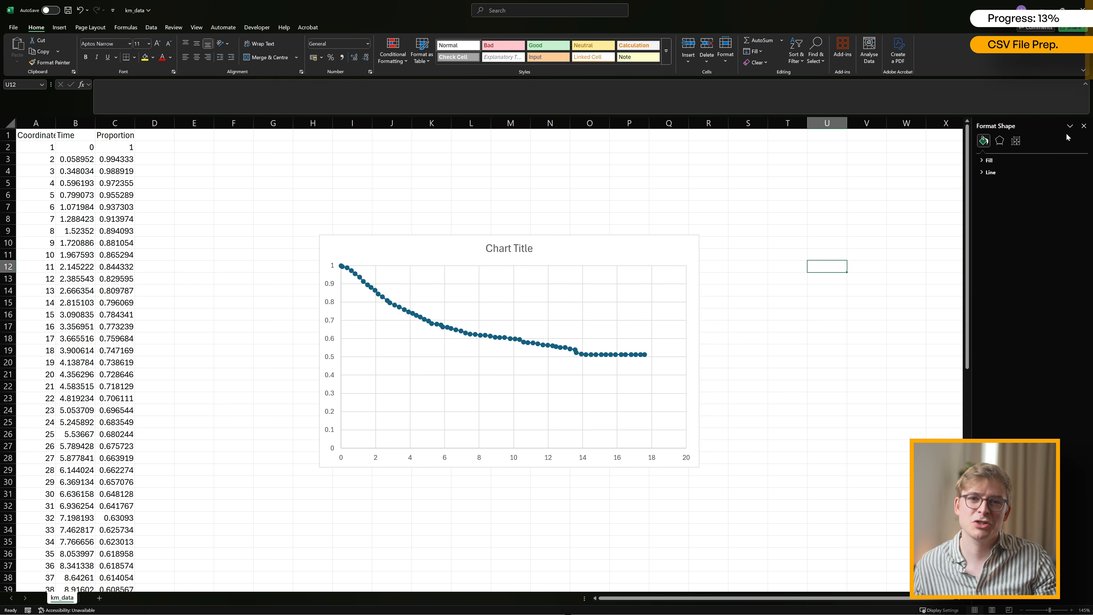
# - Recolour the outline of the scatter chart's data series markers red
pyautogui.click(568, 349)
pyautogui.click(759, 364)
pyautogui.rightClick(545, 346)
pyautogui.click(571, 322)
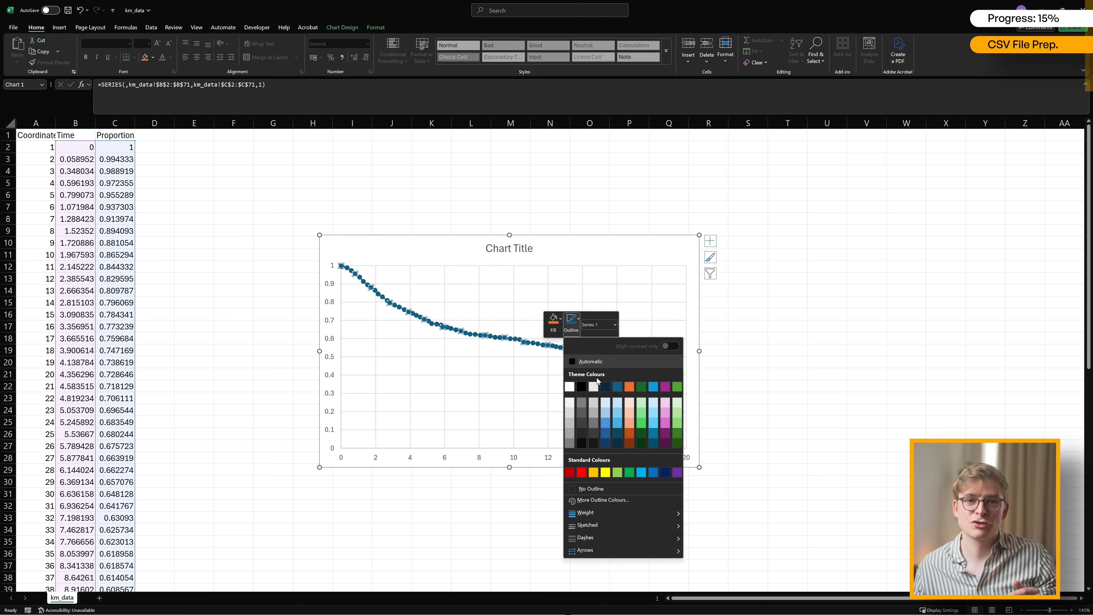
pyautogui.click(582, 473)
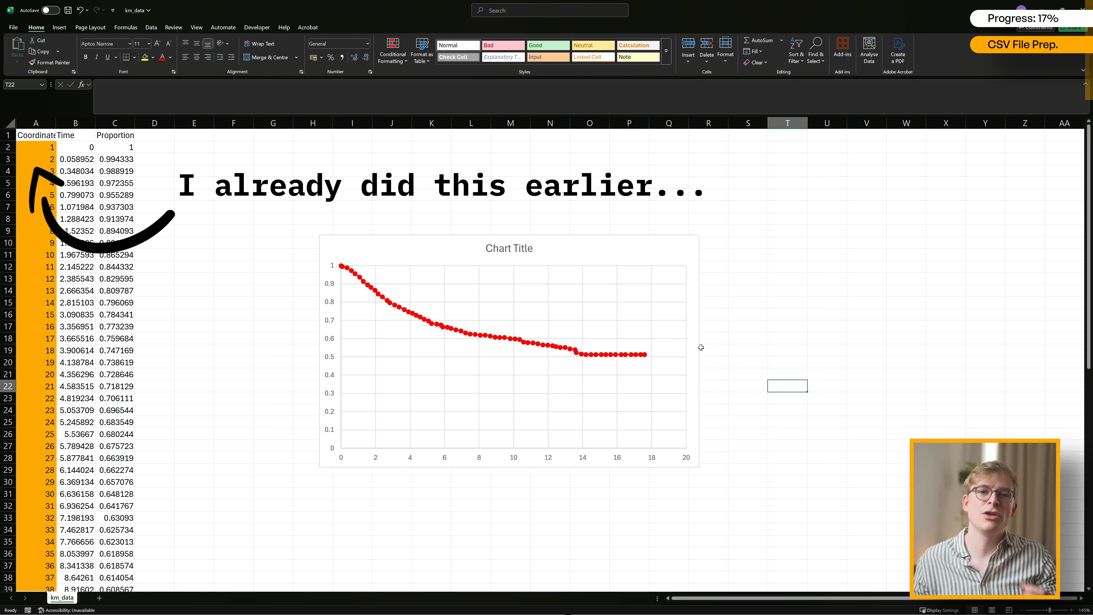
# - Narrow the scatter chart and arrange it side by side with the published curve in Snipping Tool to compare their shapes
pyautogui.moveTo(699, 351); pyautogui.dragTo(624, 351)
pyautogui.click(667, 351)
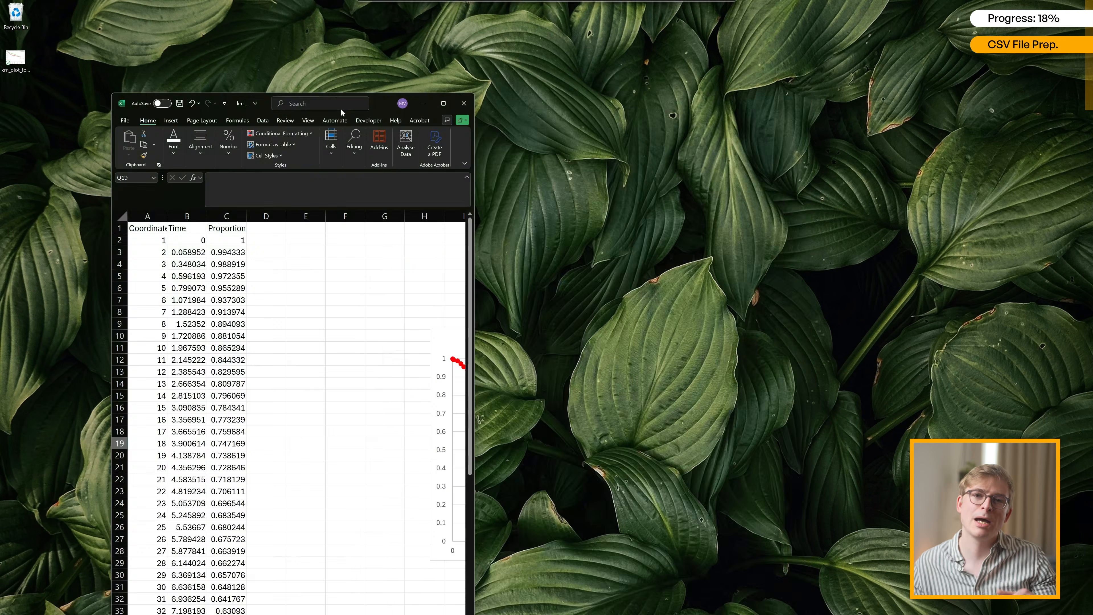
pyautogui.moveTo(389, 100); pyautogui.dragTo(1, 61)
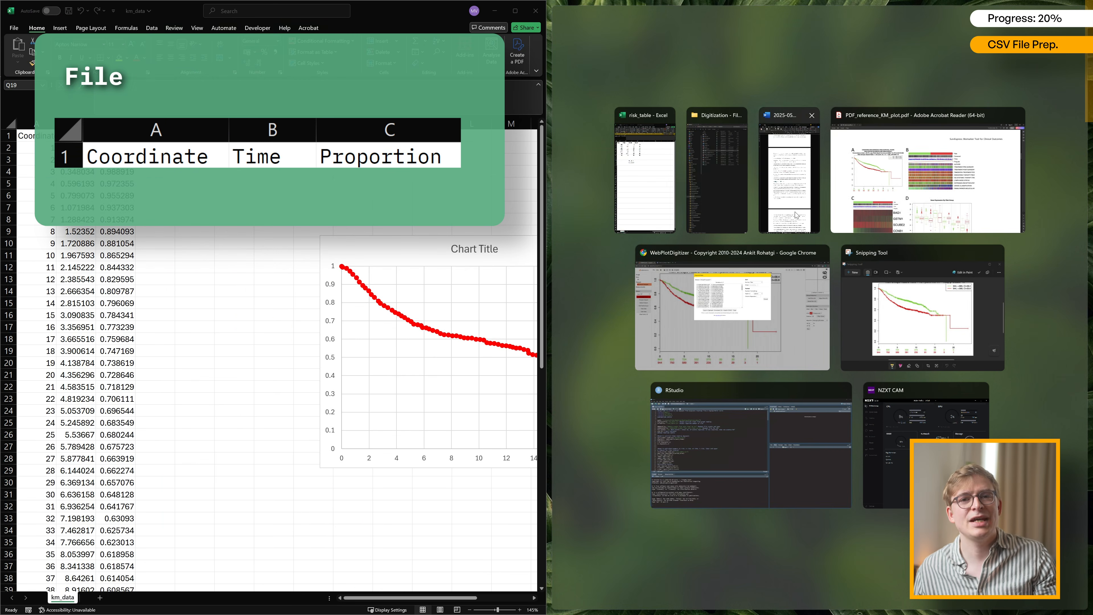
pyautogui.click(934, 333)
pyautogui.moveTo(429, 598); pyautogui.dragTo(473, 597)
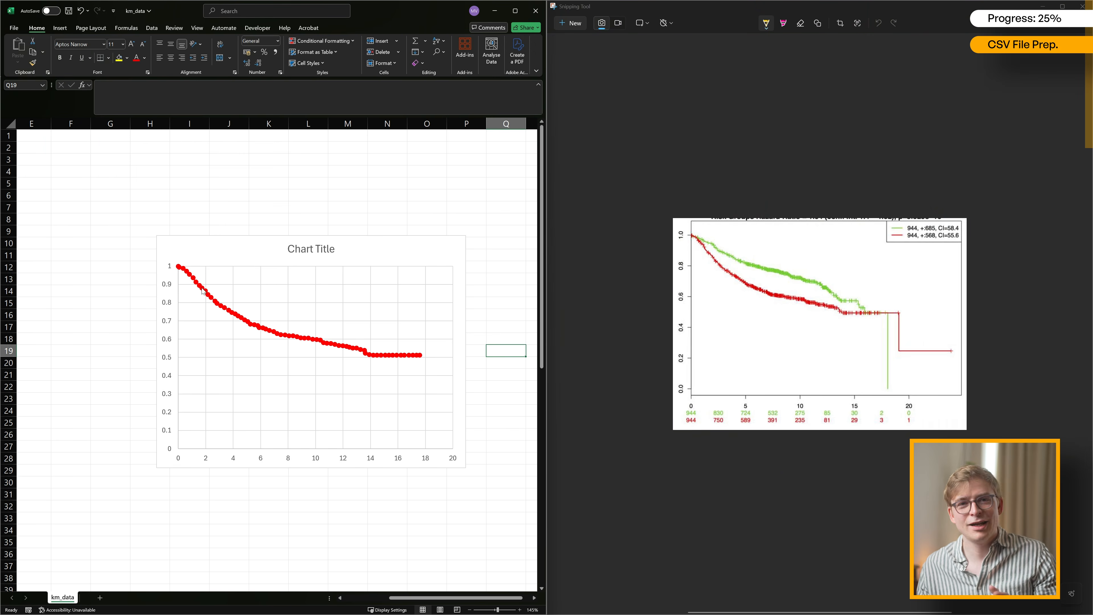
# - Maximise the km_data workbook, delete the scatter chart and save the file
pyautogui.doubleClick(411, 14)
pyautogui.click(625, 266)
pyautogui.moveTo(864, 598); pyautogui.dragTo(774, 594)
pyautogui.click(405, 265)
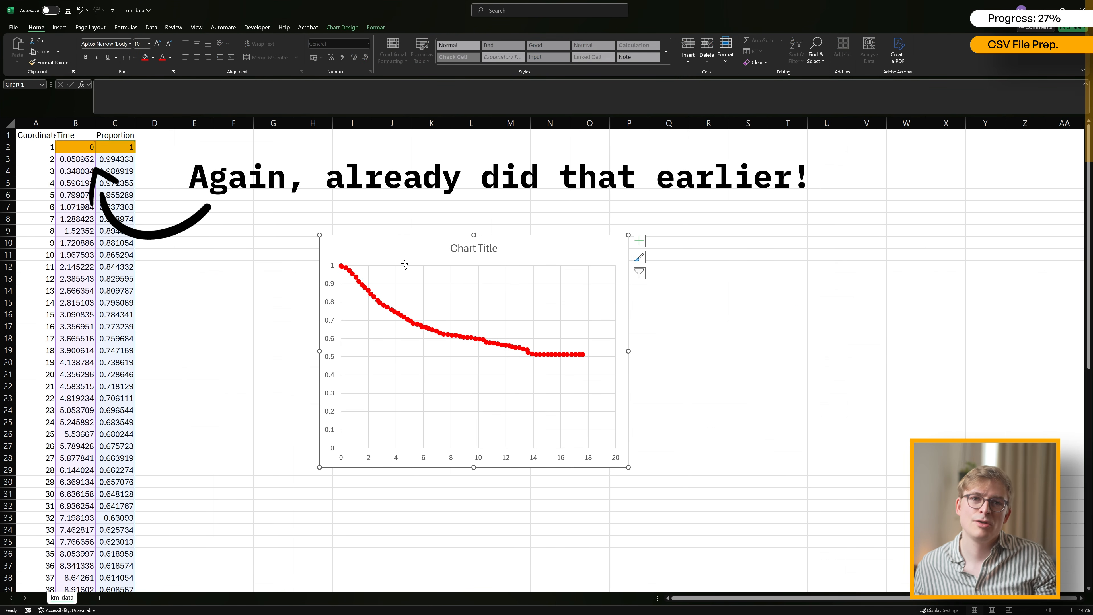
pyautogui.press('Delete')
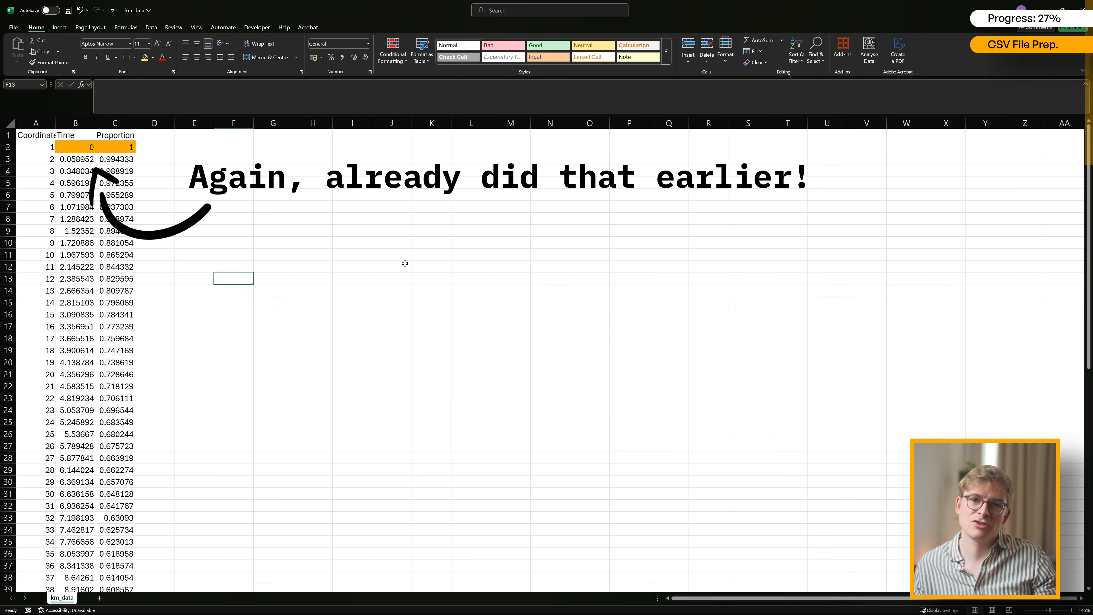
pyautogui.click(68, 11)
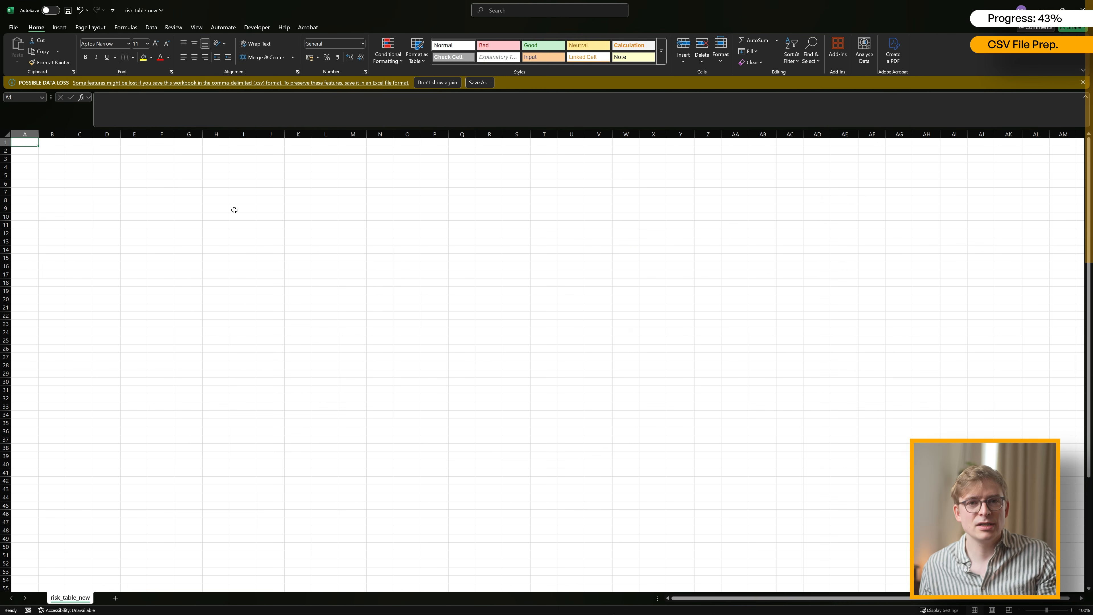
# - Enter the headers nrisk, trisk, lower and upper in cells A1 to D1 of risk_table_new
pyautogui.write('nrisk')
pyautogui.press('Return')
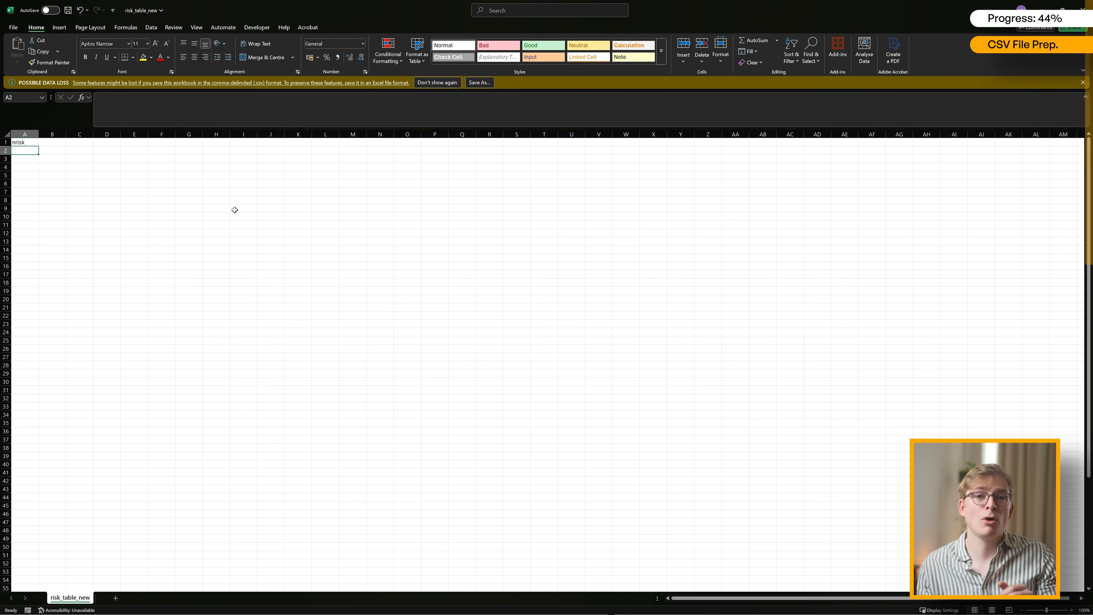
pyautogui.scroll(5, 234, 210)
pyautogui.press('Up')
pyautogui.press('Right')
pyautogui.write('trisk')
pyautogui.press('Tab')
pyautogui.write('lower')
pyautogui.press('Tab')
pyautogui.write('upper')
pyautogui.press('Return')
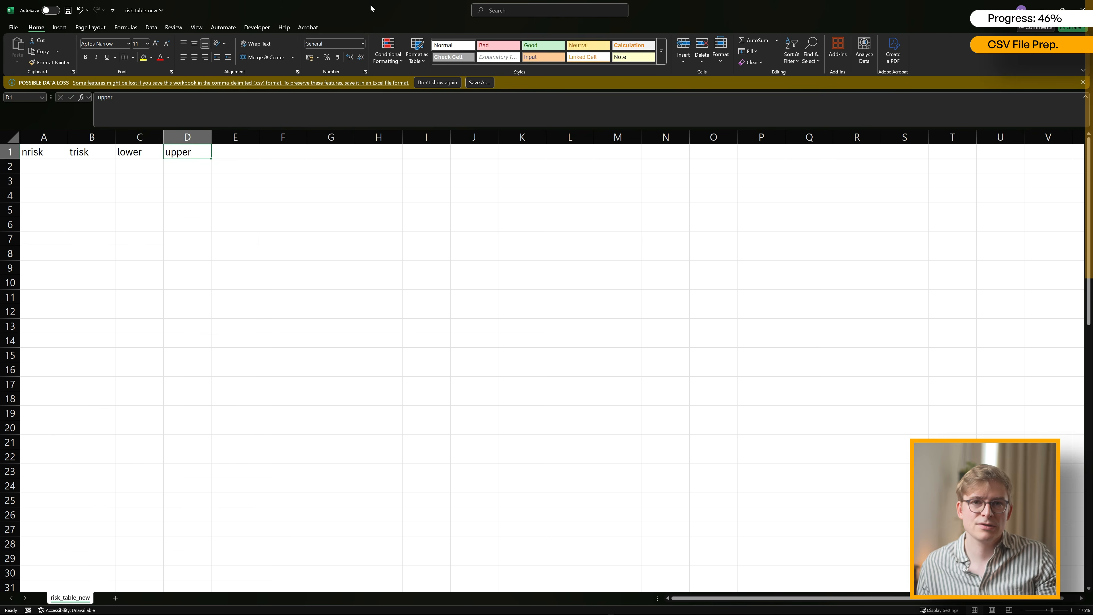
# - Arrange risk_table_new side by side with km_data, and bring up the Kaplan-Meier image in Snipping Tool beside the risk table
pyautogui.press('super+Left')
pyautogui.click(712, 213)
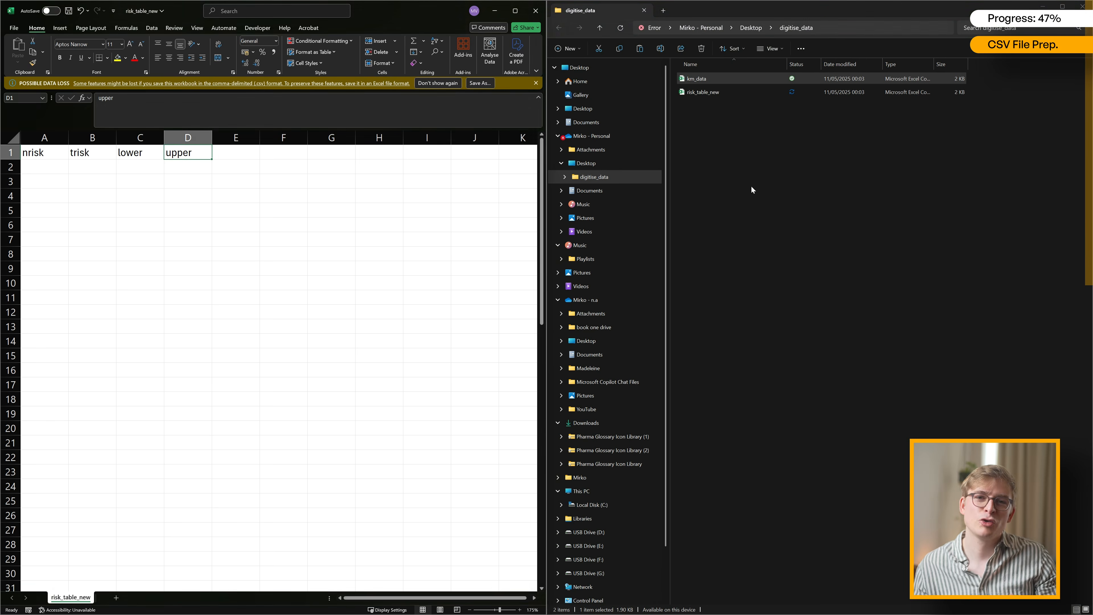
pyautogui.click(1082, 7)
pyautogui.moveTo(950, 106); pyautogui.dragTo(1092, 92)
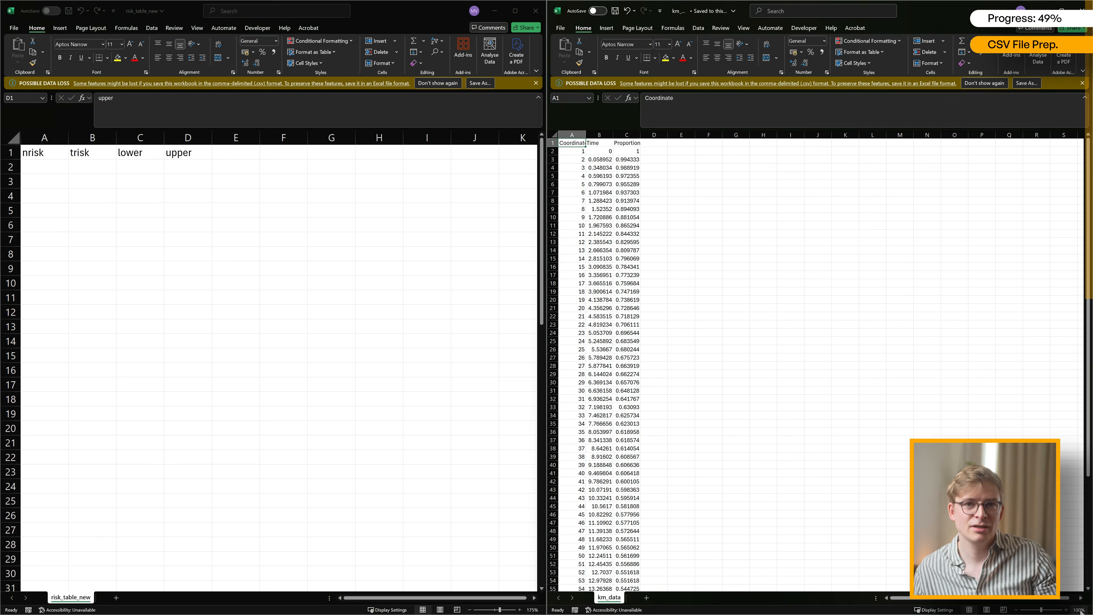
pyautogui.click(50, 166)
pyautogui.hotkey('alt', 'Tab')
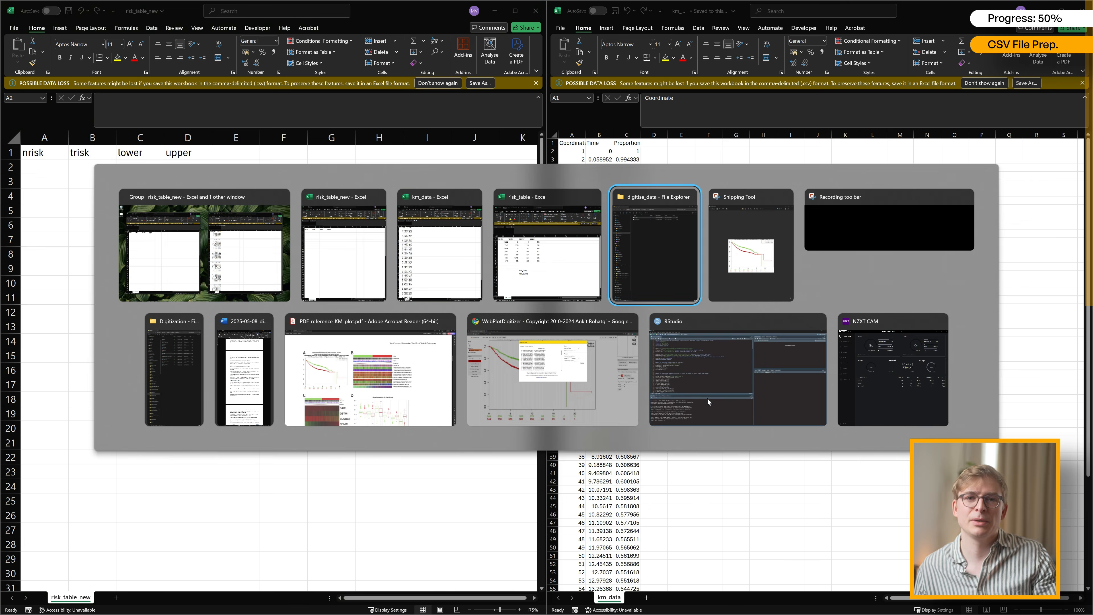
# - Enter the red curve's numbers at risk 944, 750, 589, 391, 235, 81 and 29 under nrisk in A2:A8
pyautogui.click(41, 167)
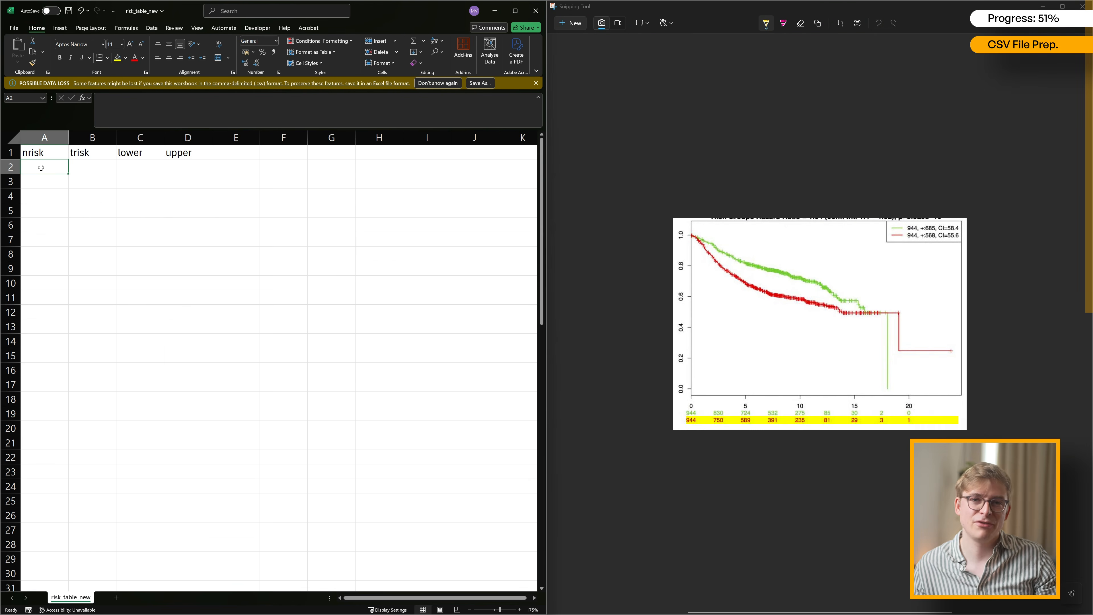
pyautogui.write('944')
pyautogui.press('Return')
pyautogui.write('750')
pyautogui.press('Return')
pyautogui.write('589')
pyautogui.press('Return')
pyautogui.write('391')
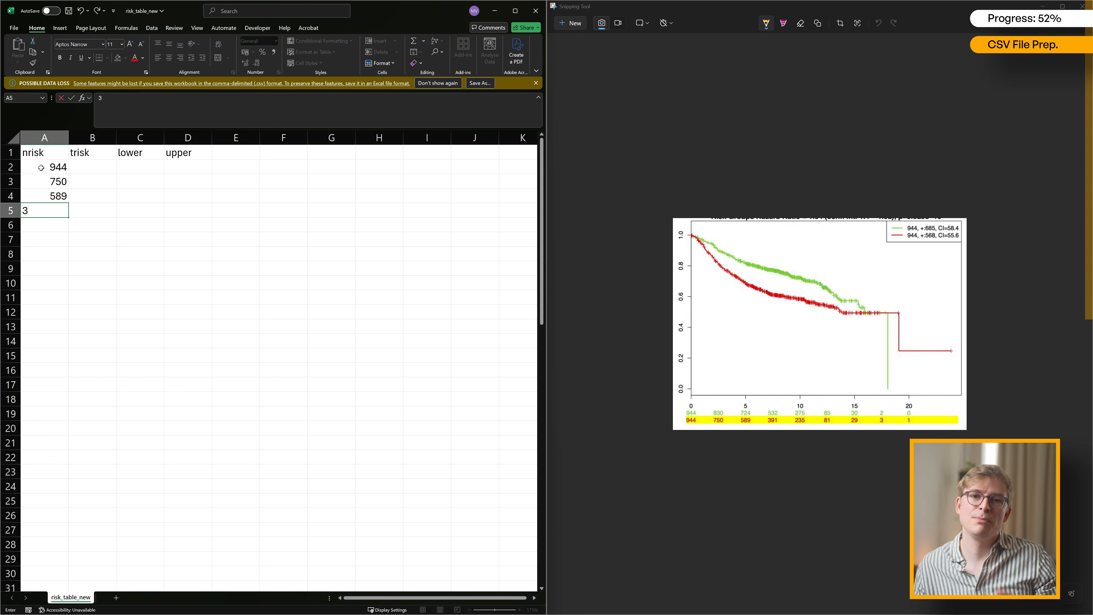
pyautogui.press('Return')
pyautogui.write('235')
pyautogui.press('Return')
pyautogui.write('81')
pyautogui.press('Return')
pyautogui.write('29')
pyautogui.press('Return')
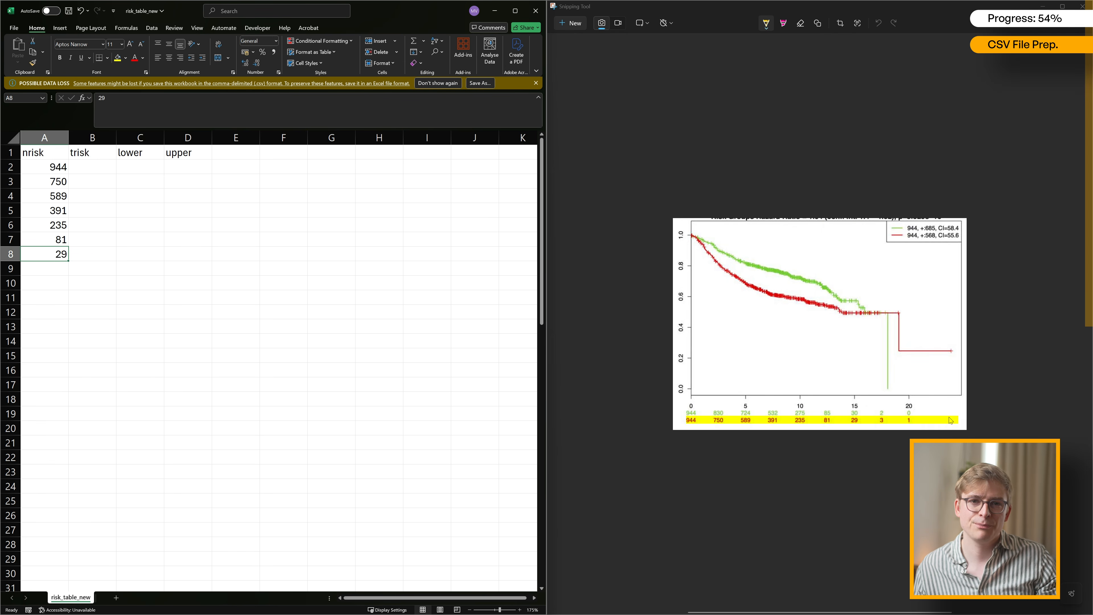
# - Enter the time points 0, 2.5, 5, 7.5, 10, 12.5 and 15 under trisk in B2:B8
pyautogui.click(94, 176)
pyautogui.click(94, 166)
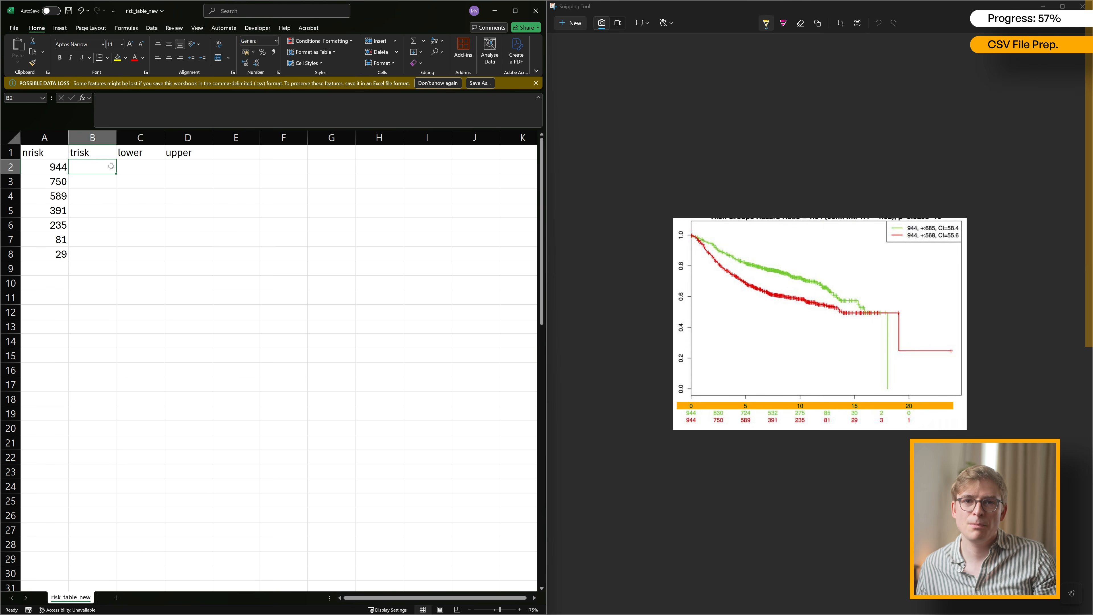
pyautogui.press('Return')
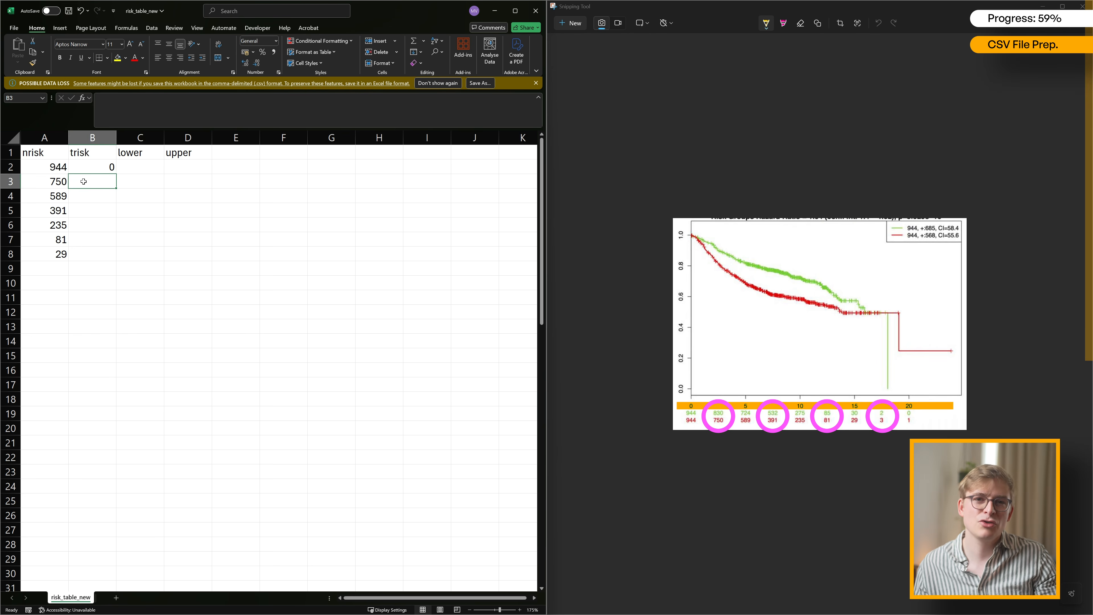
pyautogui.write('2.5')
pyautogui.press('Return')
pyautogui.write('5')
pyautogui.press('Return')
pyautogui.write('7.5')
pyautogui.press('Return')
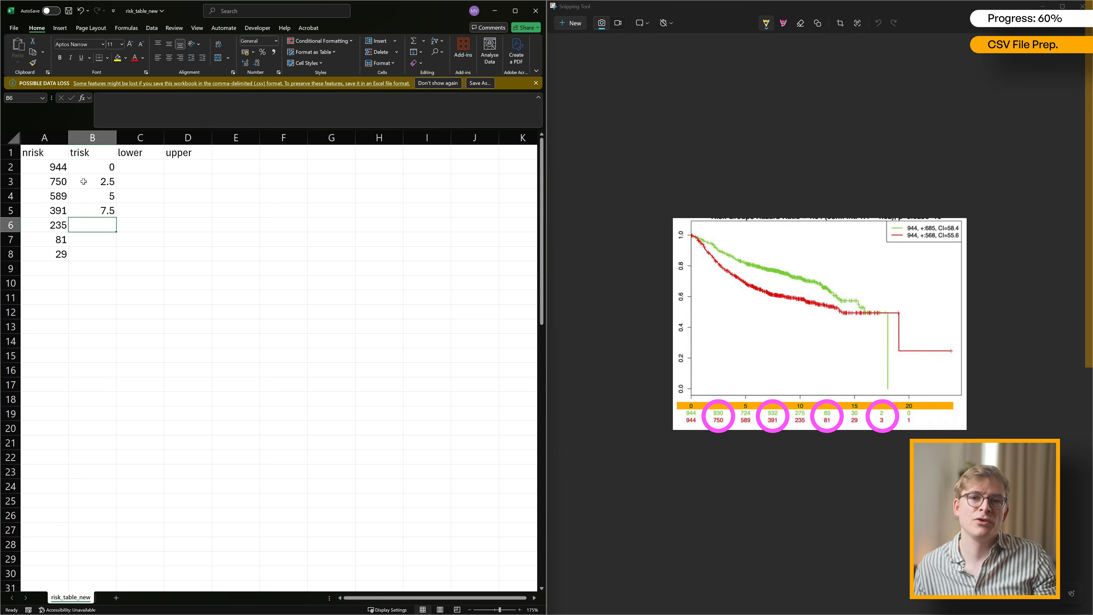
pyautogui.write('10')
pyautogui.press('Return')
pyautogui.write('12.5')
pyautogui.press('Return')
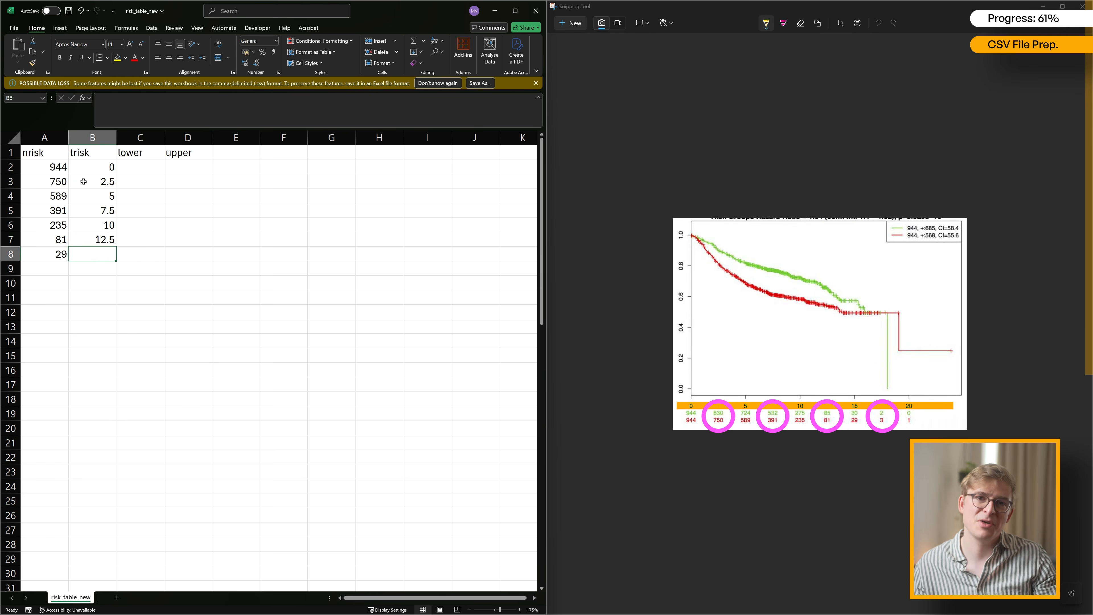
pyautogui.write('15')
pyautogui.press('Tab')
# - Bring km_data back beside the risk table and enter 1 as the lower coordinate for time 0 in C2
pyautogui.hotkey('ctrl', 'Up')
pyautogui.press('Return')
pyautogui.hotkey('alt', 'Tab')
pyautogui.press('Tab')
pyautogui.press('Tab')
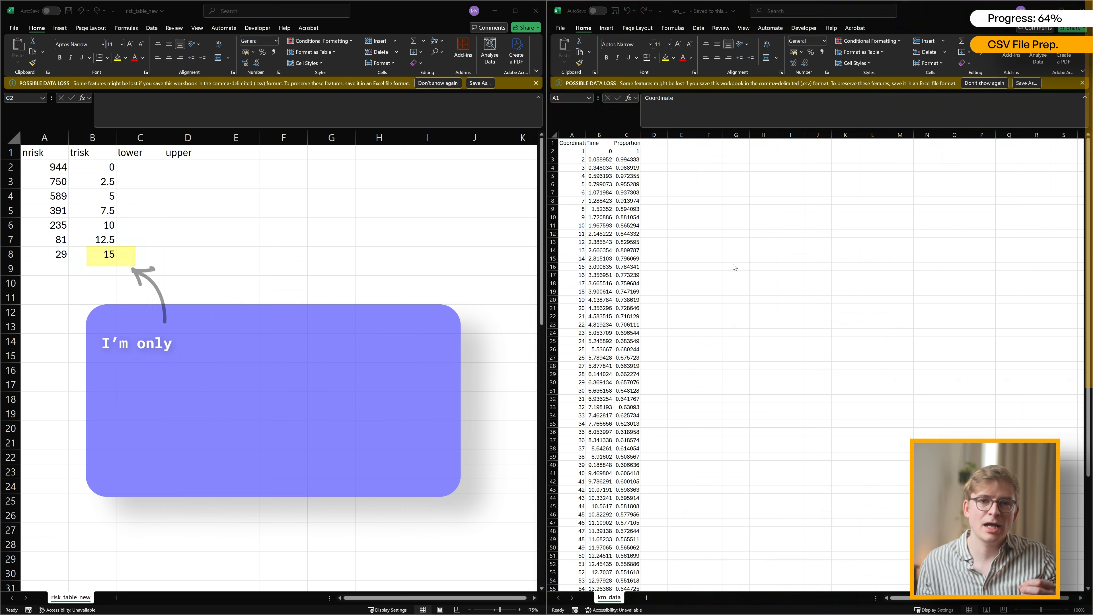
pyautogui.click(620, 137)
pyautogui.click(140, 153)
pyautogui.click(621, 137)
pyautogui.click(141, 153)
pyautogui.click(136, 166)
pyautogui.write('1')
pyautogui.press('Return')
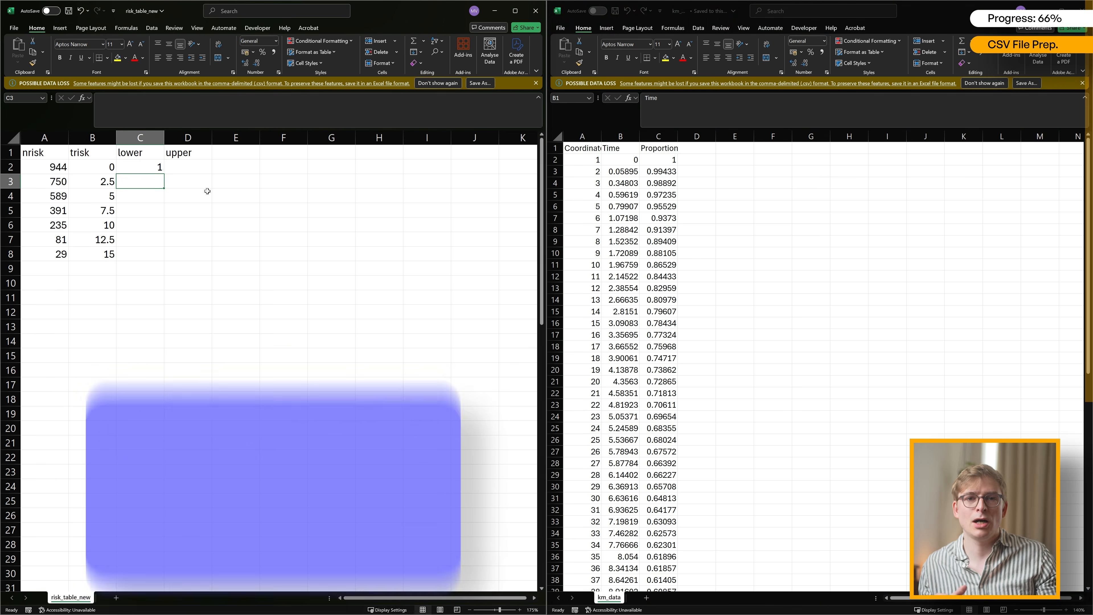
# - Find where Time approaches 2.5 in km_data, and enter lower 12 in C3 and upper 11 in D2
pyautogui.hotkey('alt', 'Tab')
pyautogui.moveTo(617, 160); pyautogui.dragTo(619, 289)
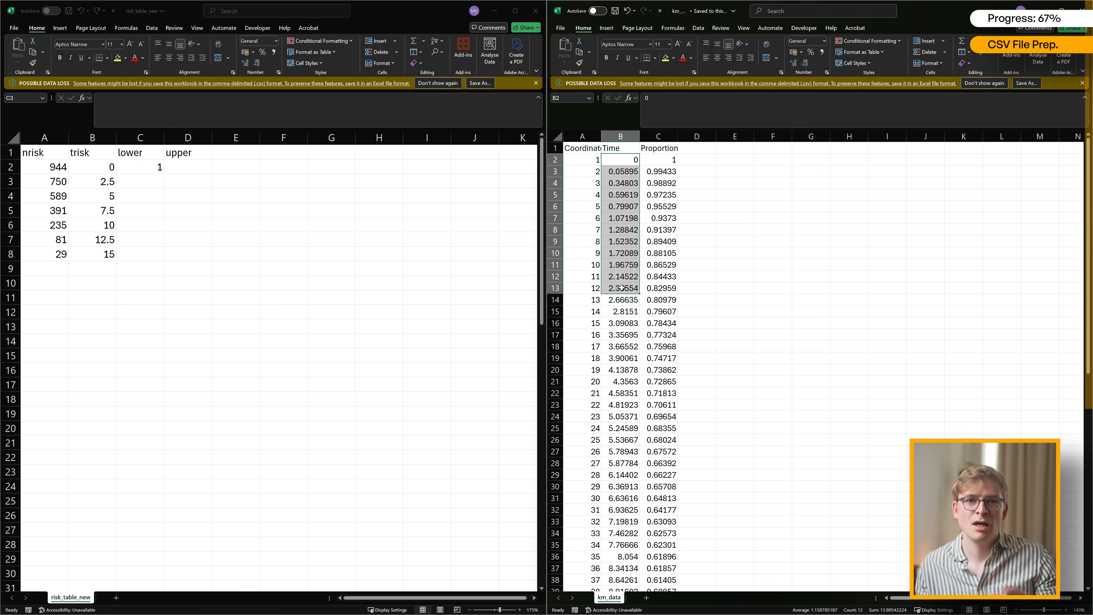
pyautogui.click(619, 286)
pyautogui.click(146, 176)
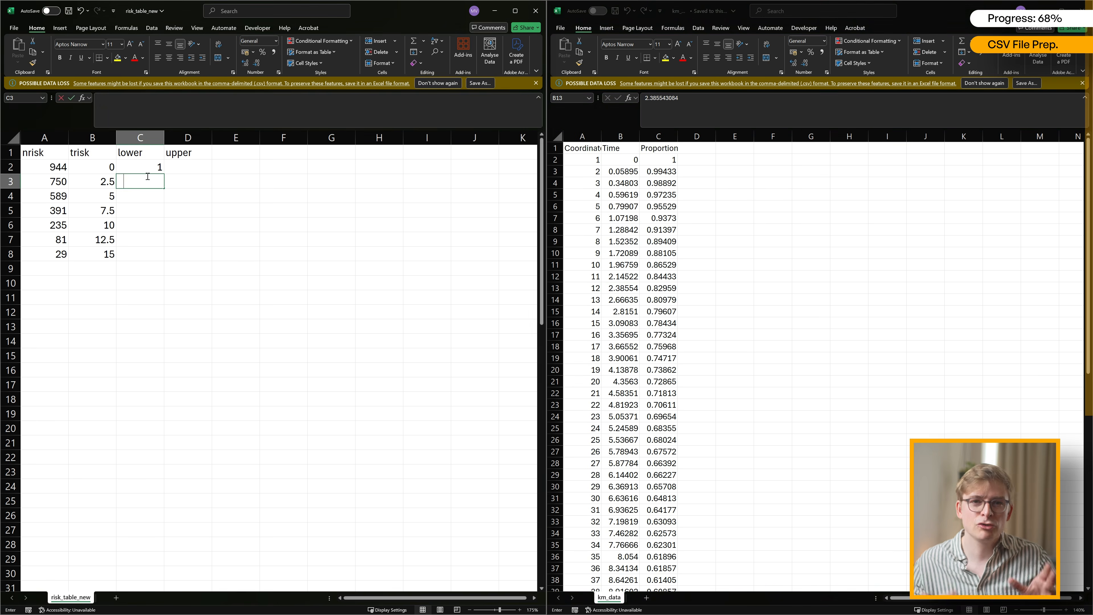
pyautogui.write('12')
pyautogui.press('Tab')
pyautogui.press('Up')
pyautogui.write('11')
pyautogui.press('Return')
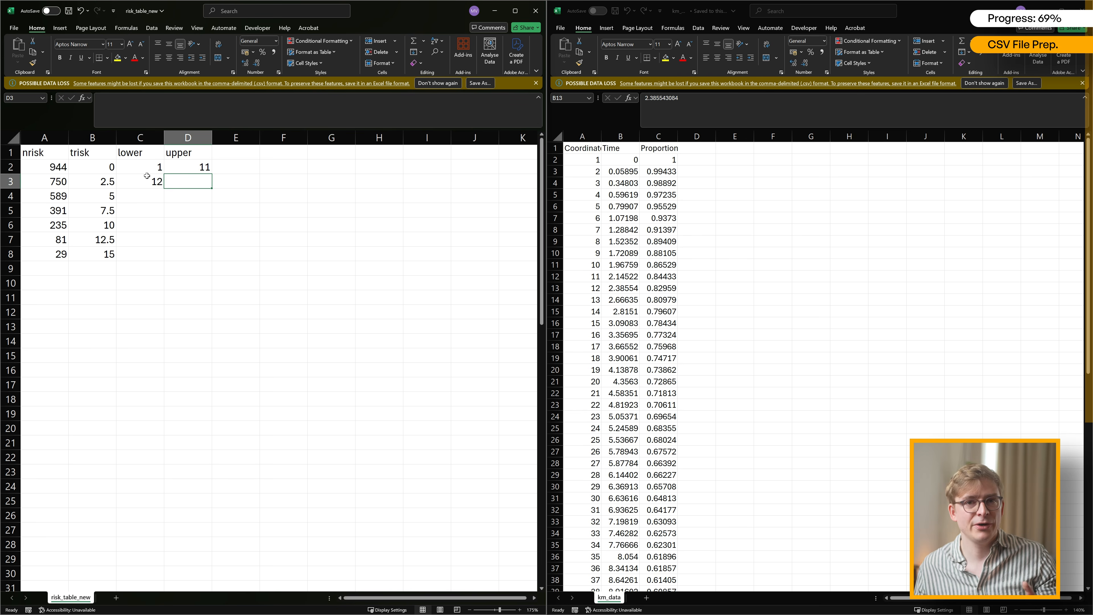
# - Mark the km_data times from 2.5 up to 5, and enter upper 22 in D3 and lower 23 in C4
pyautogui.click(611, 288)
pyautogui.moveTo(618, 288); pyautogui.dragTo(619, 405)
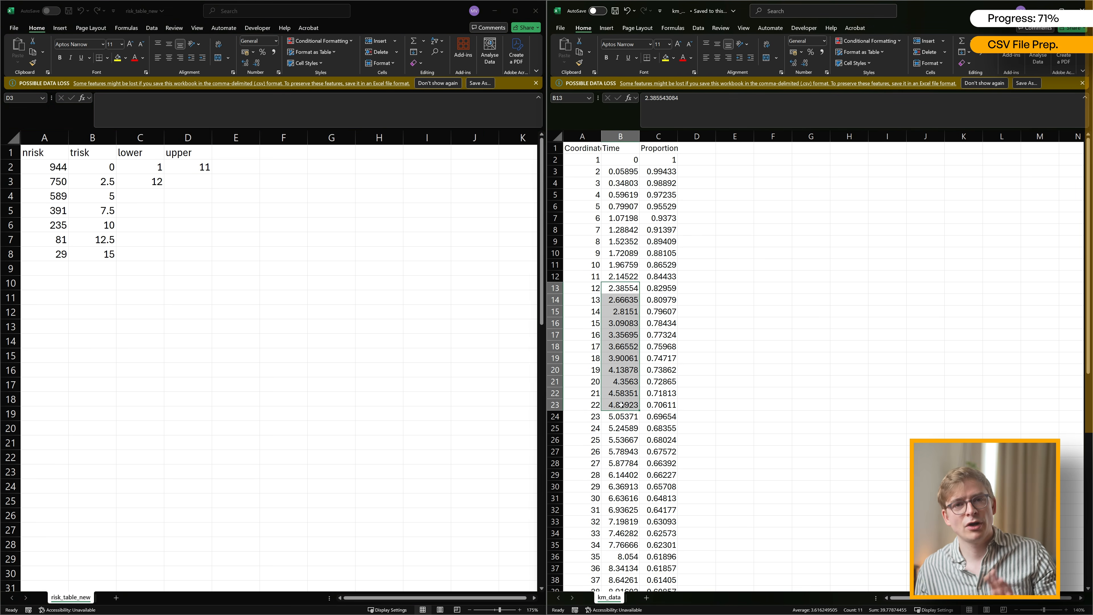
pyautogui.click(194, 183)
pyautogui.write('22')
pyautogui.press('Return')
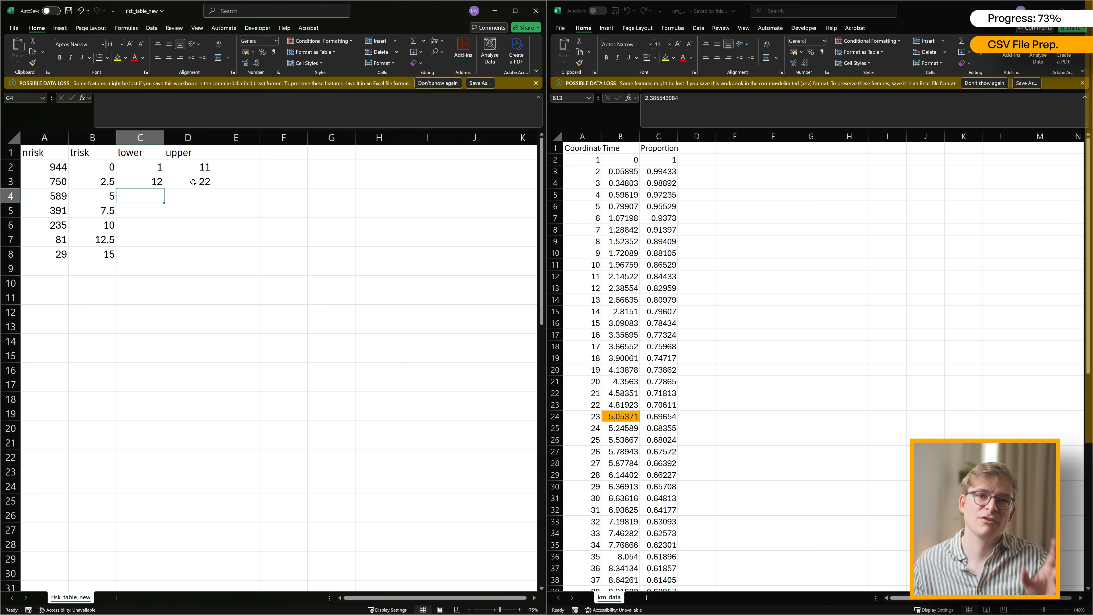
pyautogui.write('23')
pyautogui.hotkey('ctrl', 'Return')
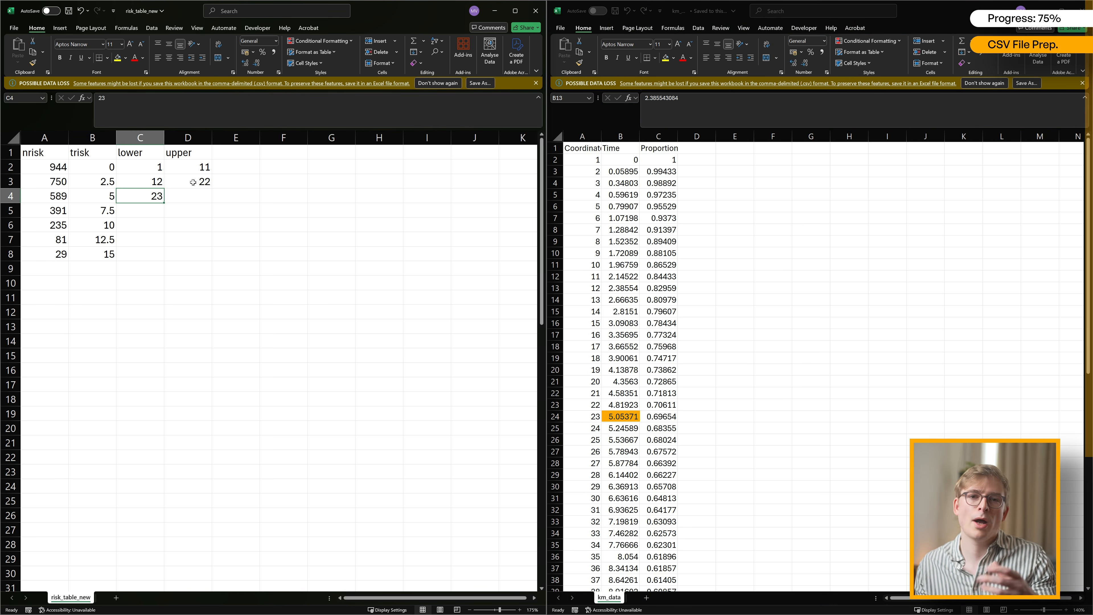
# - Mark the km_data times from 5 up to 7.5, and enter upper 33 in D4 and lower 34 in C5
pyautogui.click(730, 384)
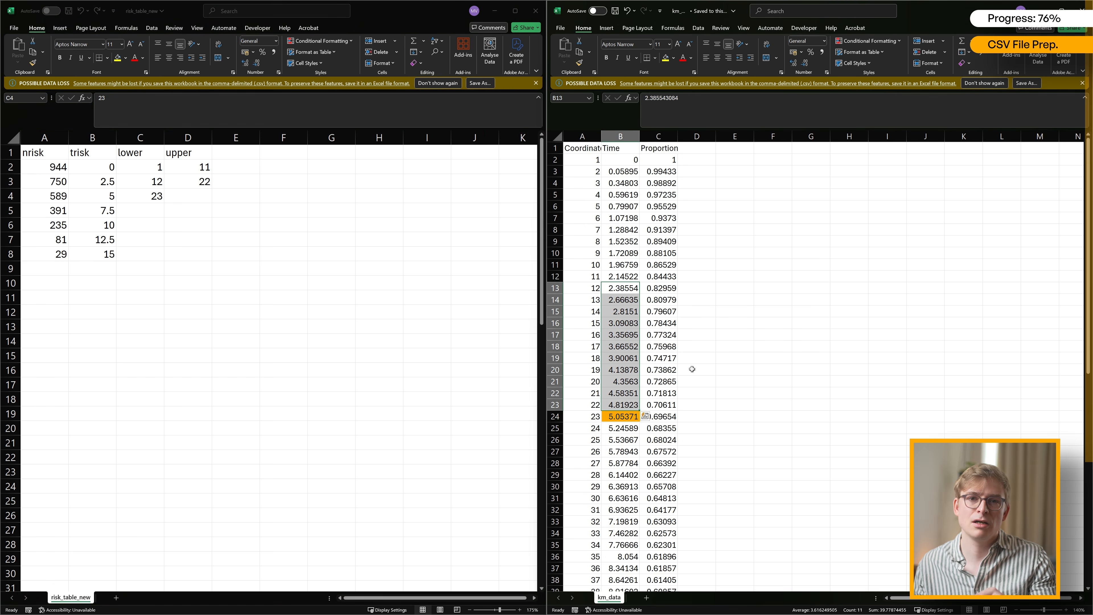
pyautogui.click(616, 420)
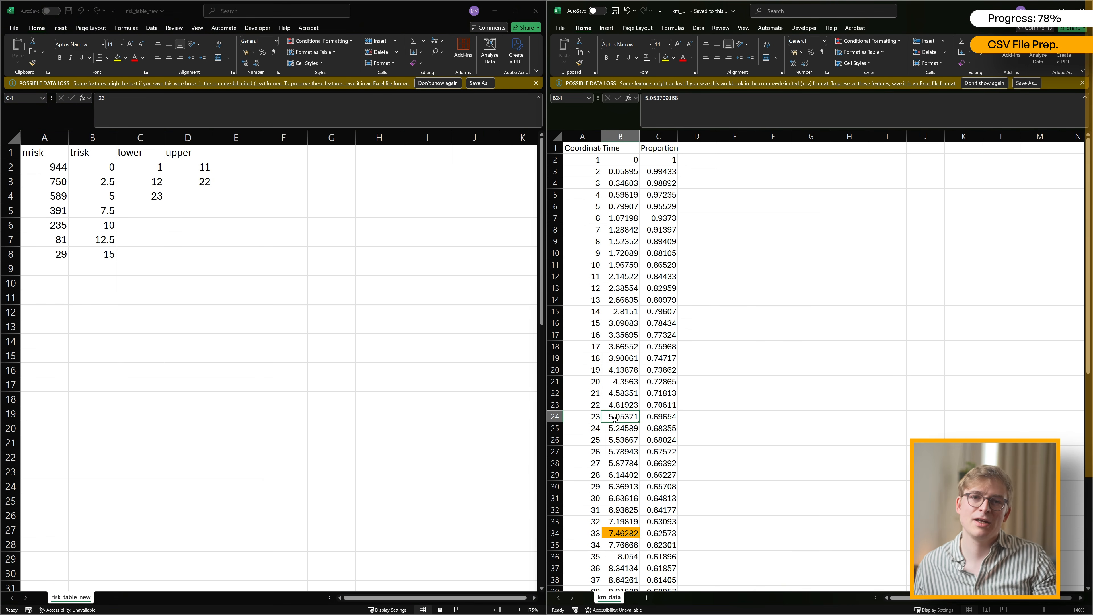
pyautogui.moveTo(615, 417); pyautogui.dragTo(620, 533)
pyautogui.doubleClick(197, 195)
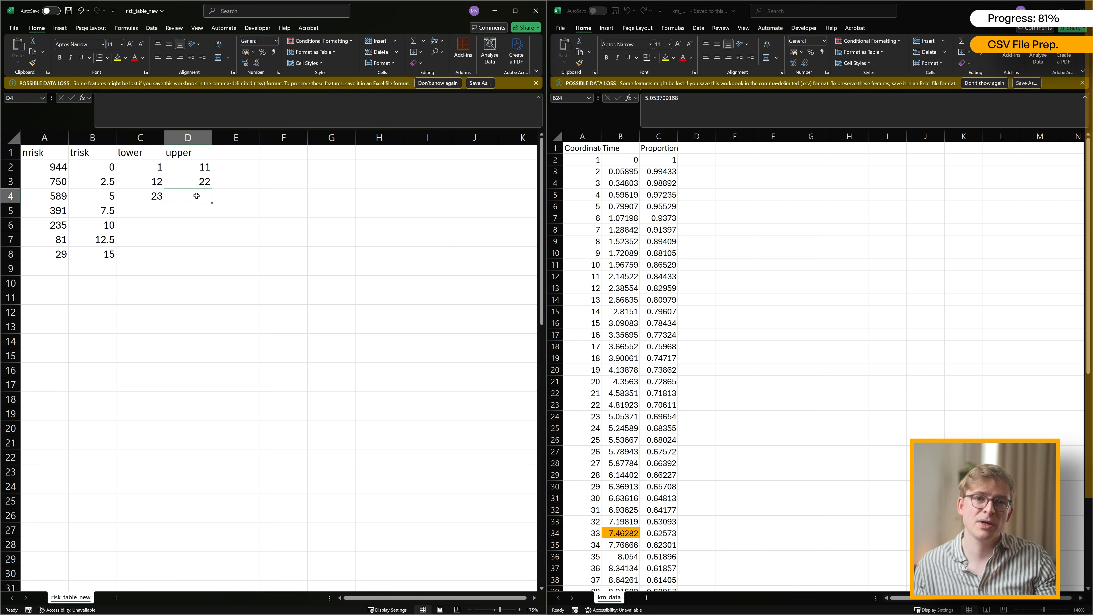
pyautogui.write('33')
pyautogui.press('Return')
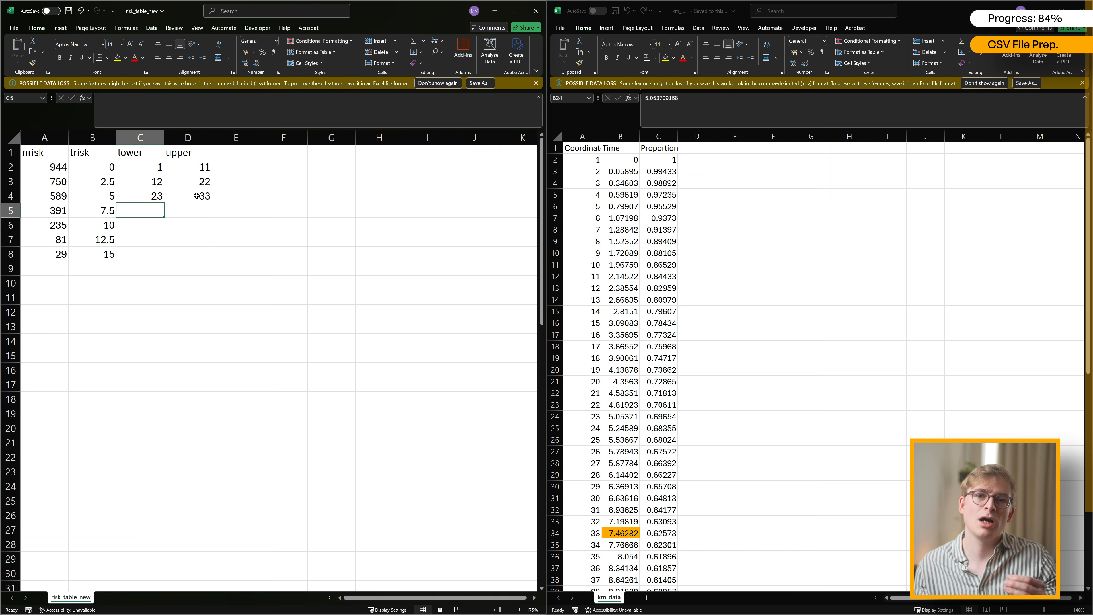
pyautogui.write('34')
pyautogui.hotkey('ctrl', 'Return')
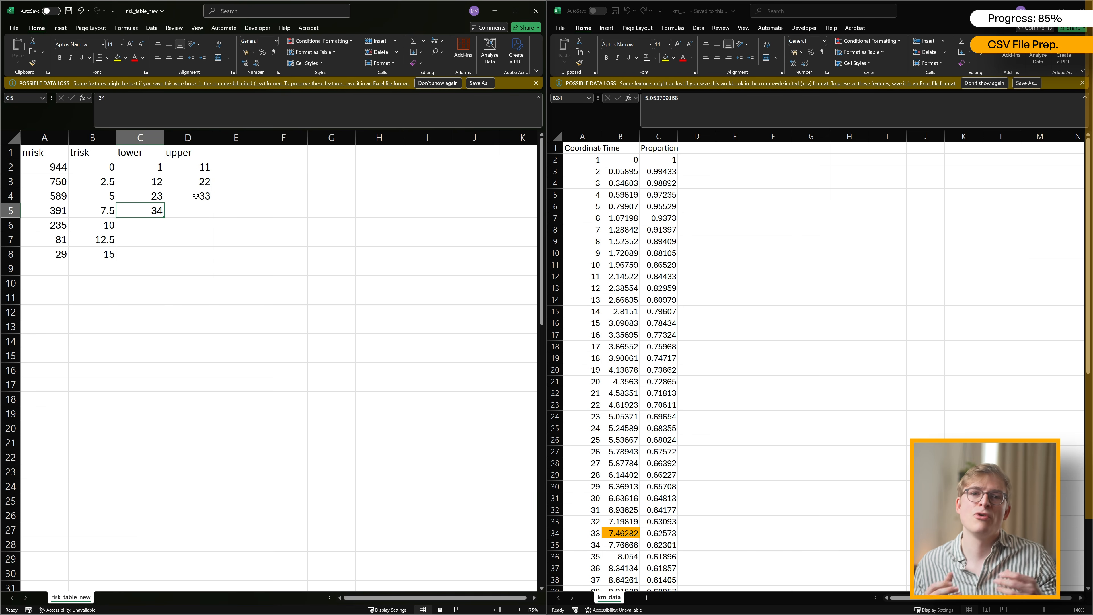
# - Mark the km_data times from 7.5 up to 10, and enter upper 41 in D5 and lower 42 in C6
pyautogui.press('Right')
pyautogui.click(642, 433)
pyautogui.scroll(-7, 641, 433)
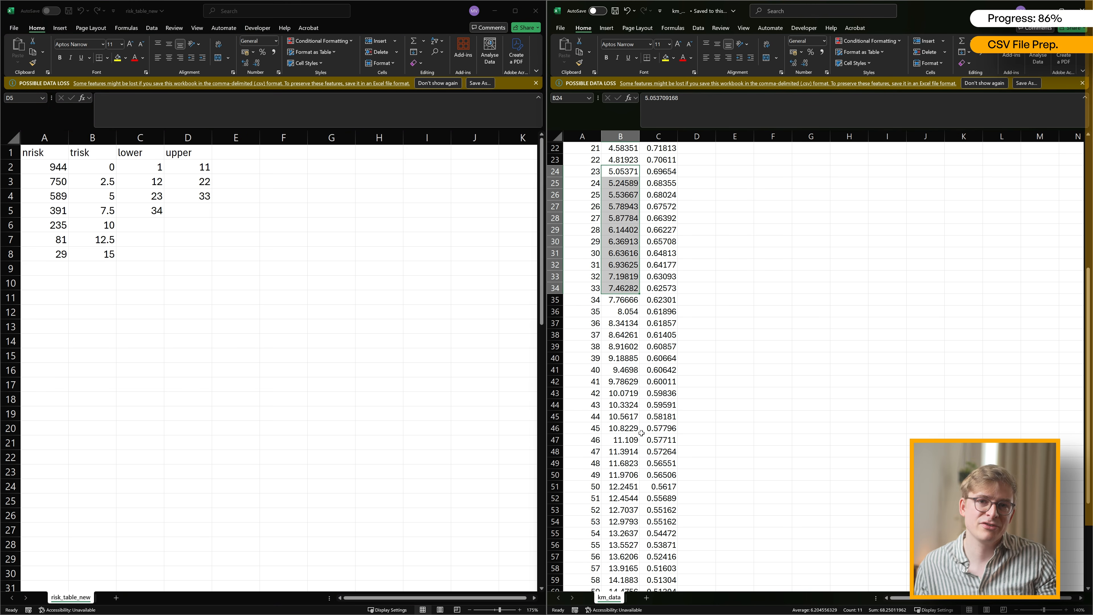
pyautogui.click(614, 301)
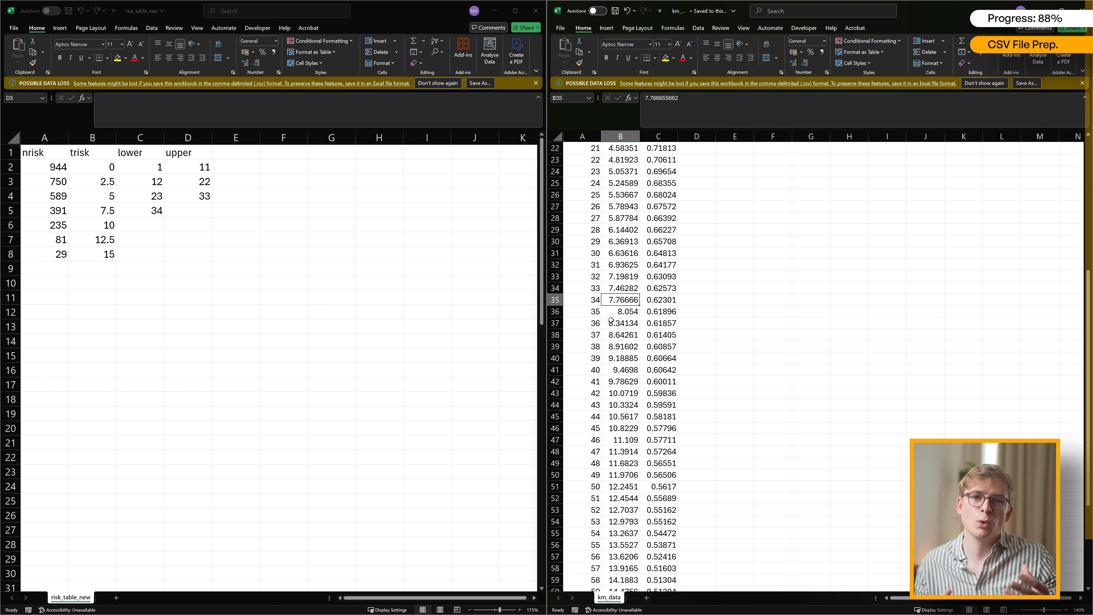
pyautogui.moveTo(615, 300); pyautogui.dragTo(622, 381)
pyautogui.write('41')
pyautogui.press('Return')
pyautogui.scroll(-3, 620, 301)
pyautogui.write('42')
pyautogui.press('Tab')
# - Mark the km_data times from 10 up to 12.5, and enter upper 51 in D6 and lower 52 in C7
pyautogui.moveTo(620, 289); pyautogui.dragTo(620, 392)
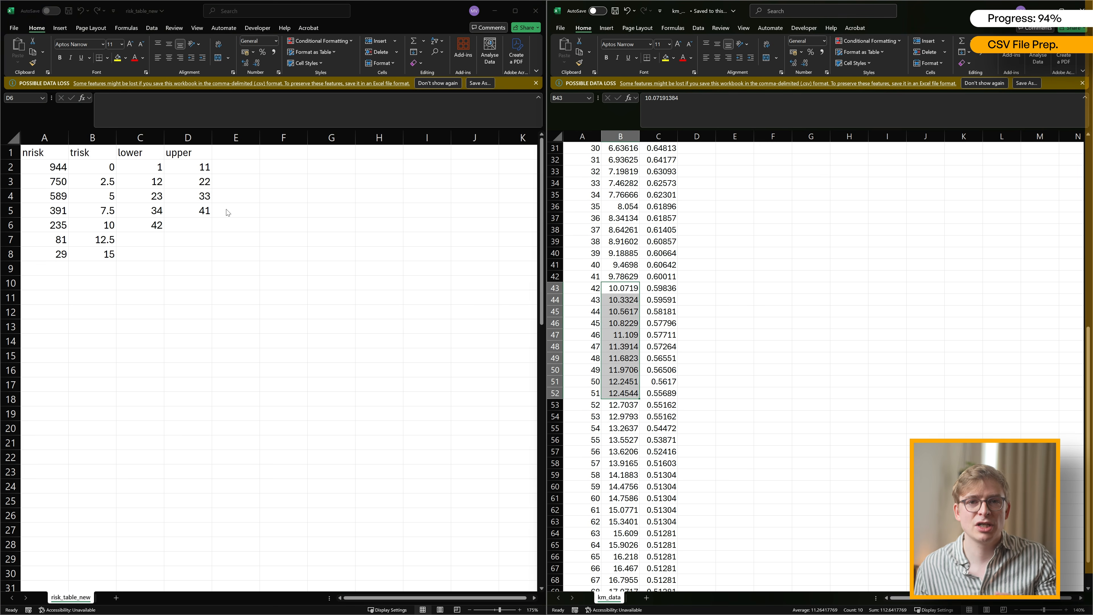
pyautogui.write('51')
pyautogui.press('Return')
pyautogui.write('52')
# - Mark the km_data times from 12.5 up to 15, and enter upper 60 in D7 and lower 61 in C8
pyautogui.scroll(-4, 621, 301)
pyautogui.moveTo(620, 265); pyautogui.dragTo(621, 361)
pyautogui.click(196, 237)
pyautogui.write('60')
pyautogui.press('Return')
pyautogui.press('Left')
pyautogui.write('61')
# - Enter 70 as the last upper coordinate in D8 and save the risk table
pyautogui.click(202, 252)
pyautogui.write('70')
pyautogui.hotkey('ctrl', 's')
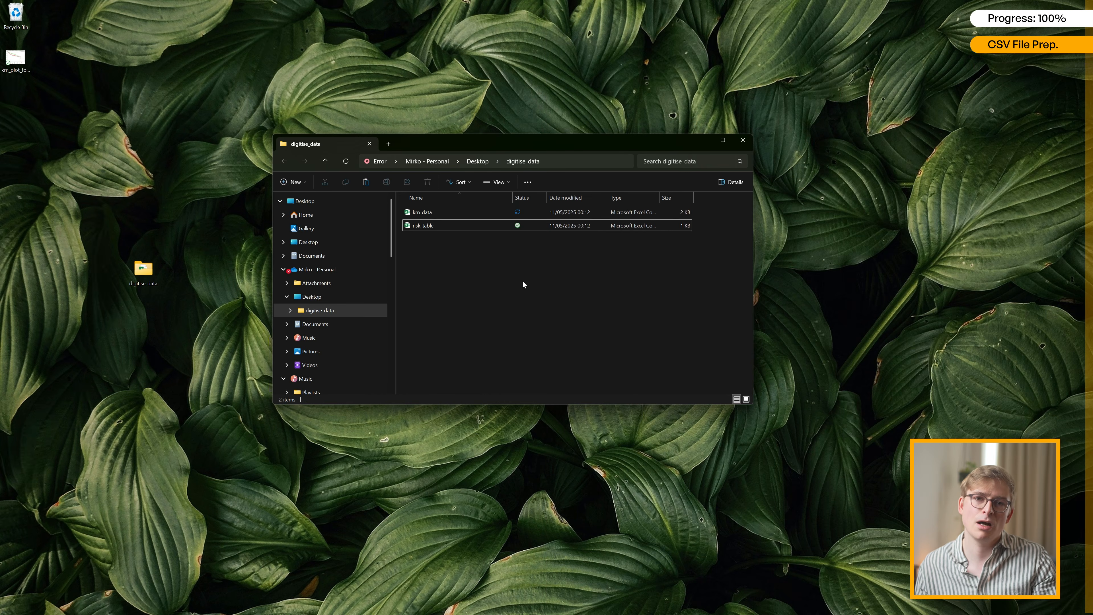
# - Switch to RStudio, look through the Guyot script, and create a new blank R script
pyautogui.hotkey('alt', 'Tab')
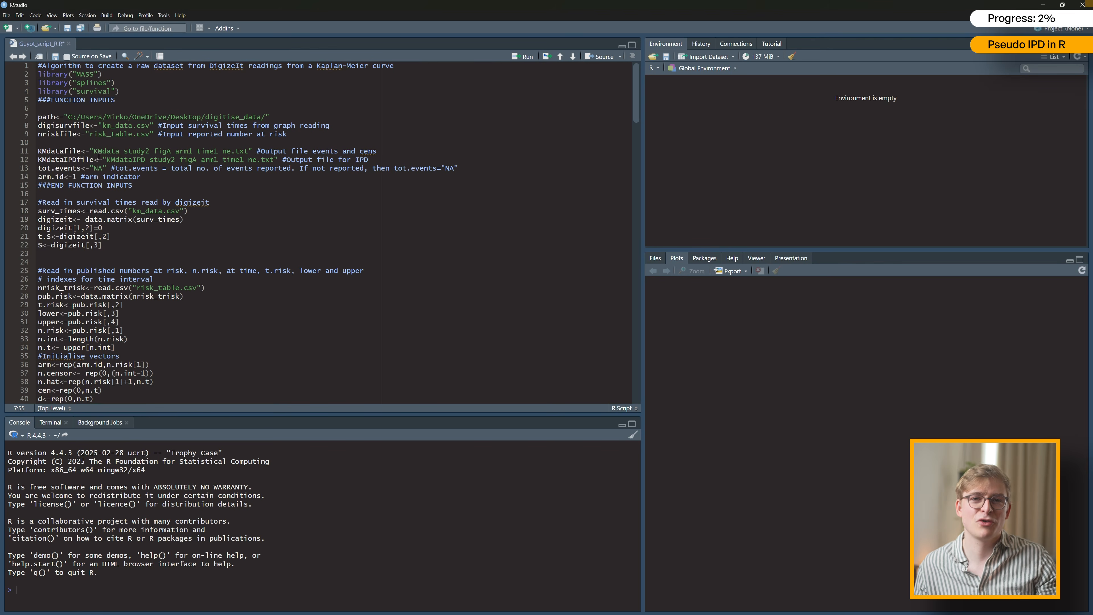
pyautogui.scroll(-15, 218, 212)
pyautogui.scroll(-20, 134, 187)
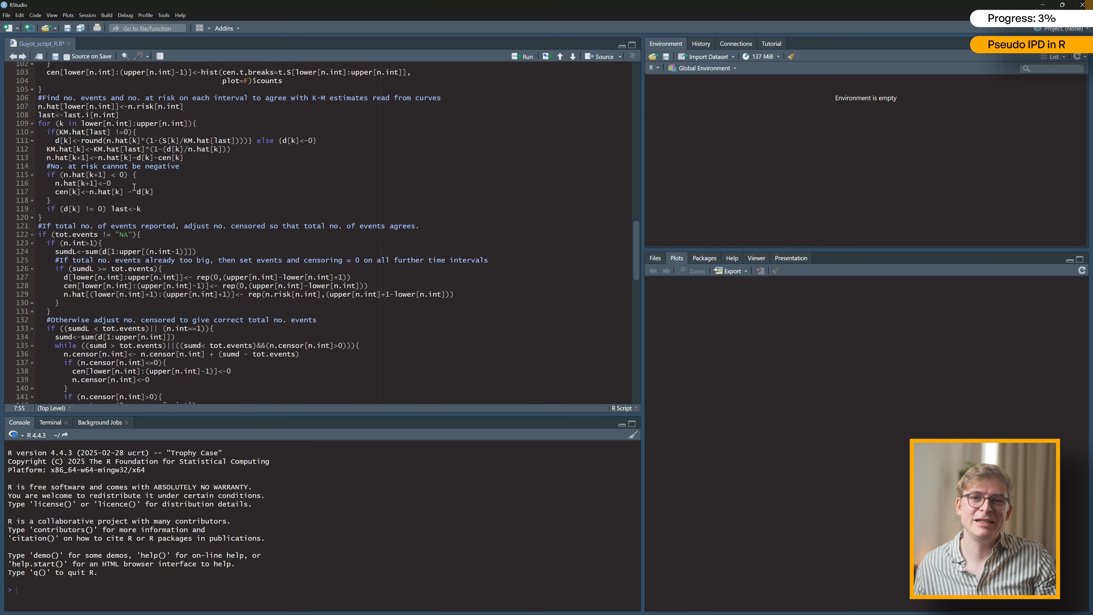
pyautogui.scroll(-2, 135, 186)
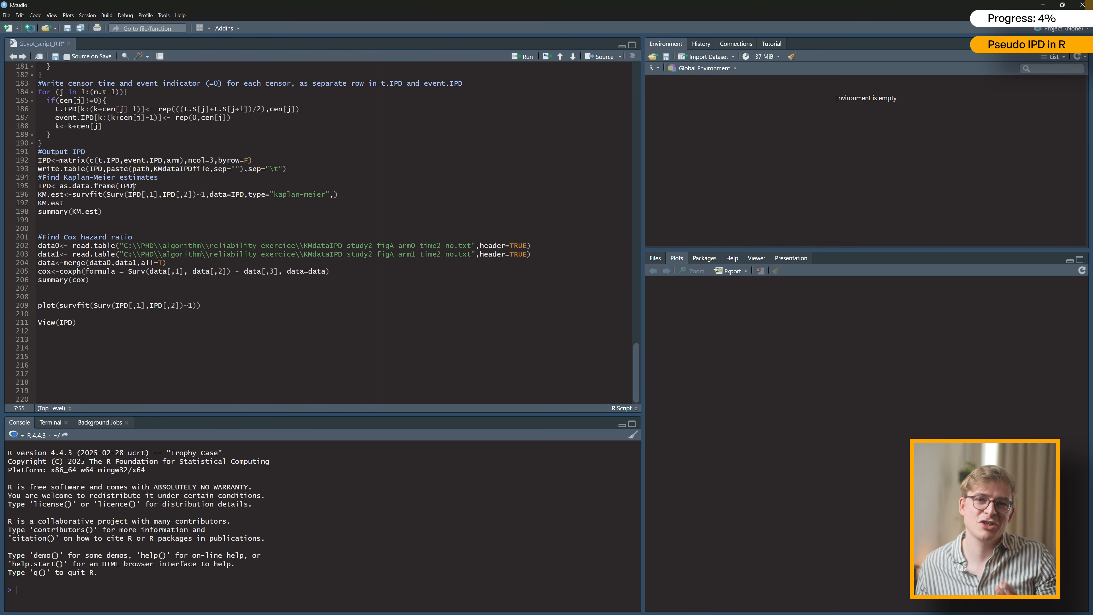
pyautogui.scroll(20, 132, 190)
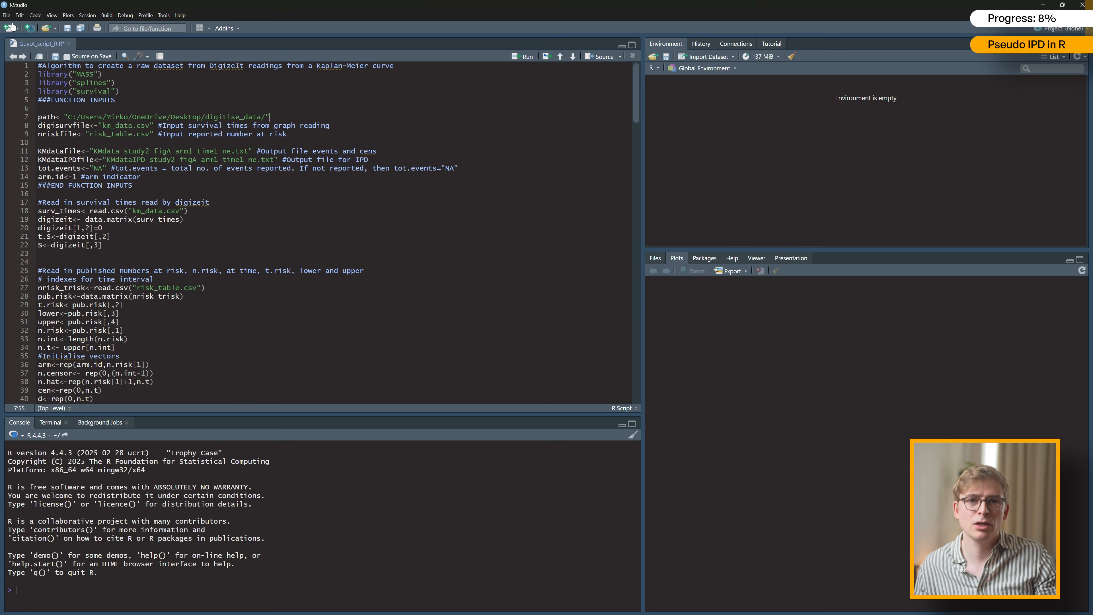
pyautogui.click(7, 15)
pyautogui.moveTo(23, 35)
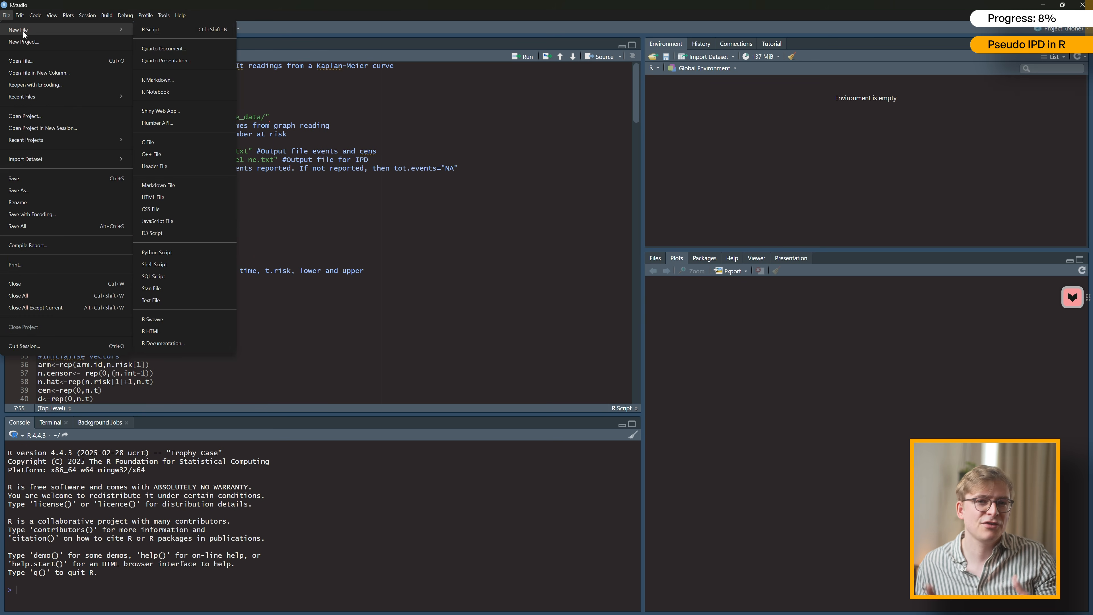
pyautogui.click(155, 29)
# - Copy the entire Guyot_script_R.R code into the new untitled script
pyautogui.click(42, 44)
pyautogui.click(77, 151)
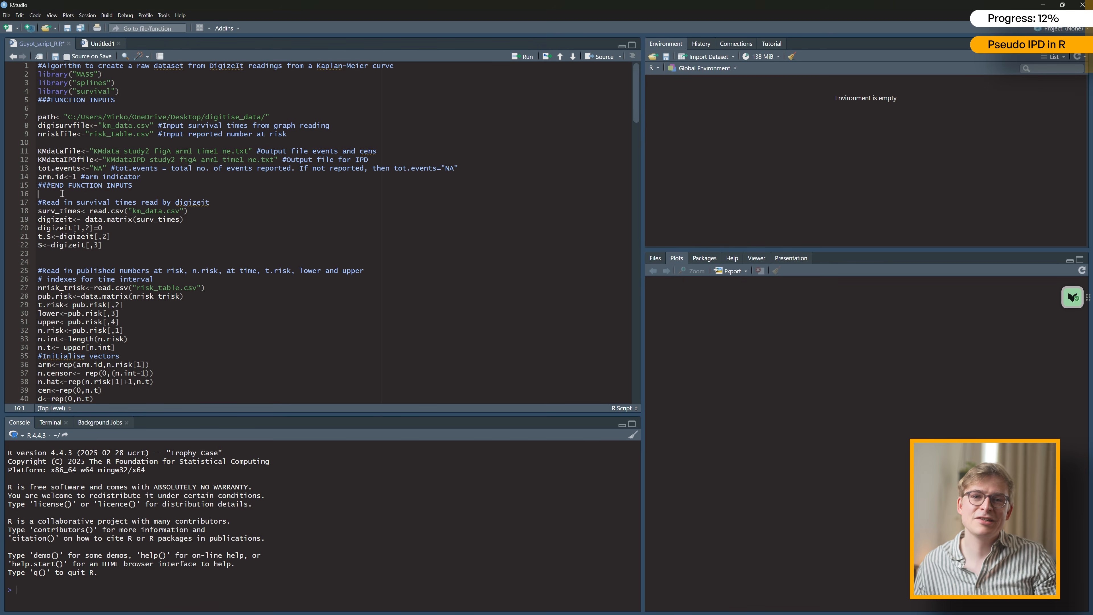
pyautogui.hotkey('ctrl', 'a')
pyautogui.hotkey('ctrl', 'c')
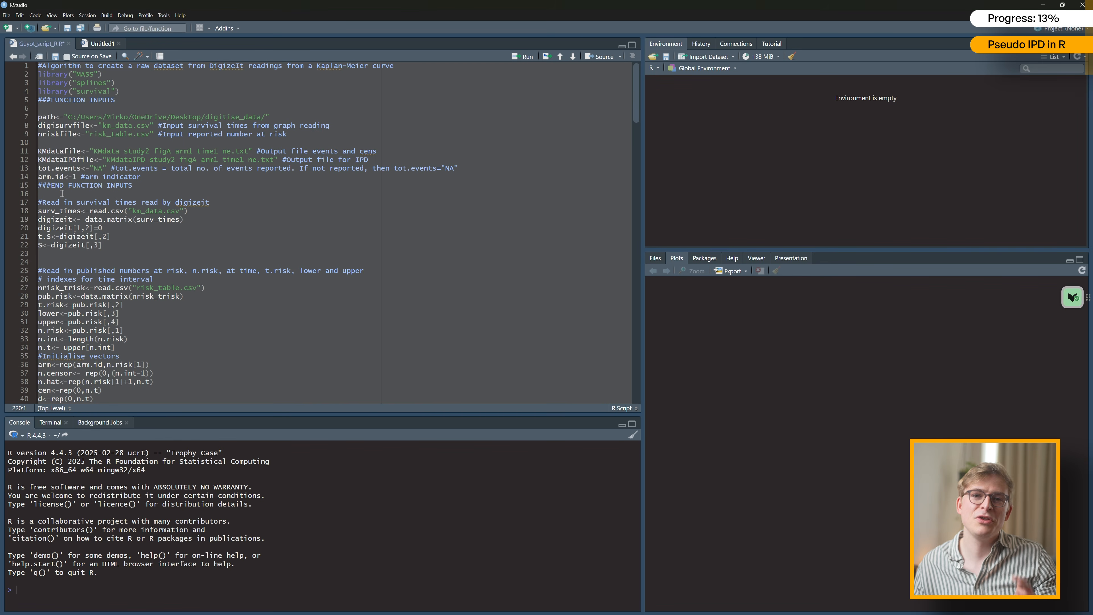
pyautogui.click(98, 42)
pyautogui.hotkey('ctrl', 'v')
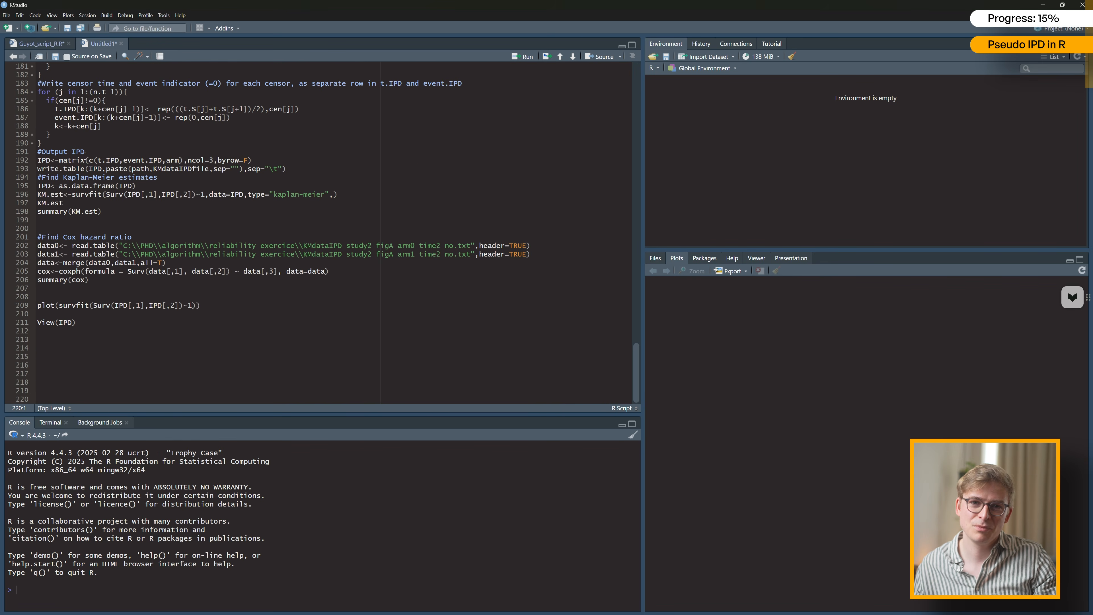
pyautogui.scroll(15, 94, 188)
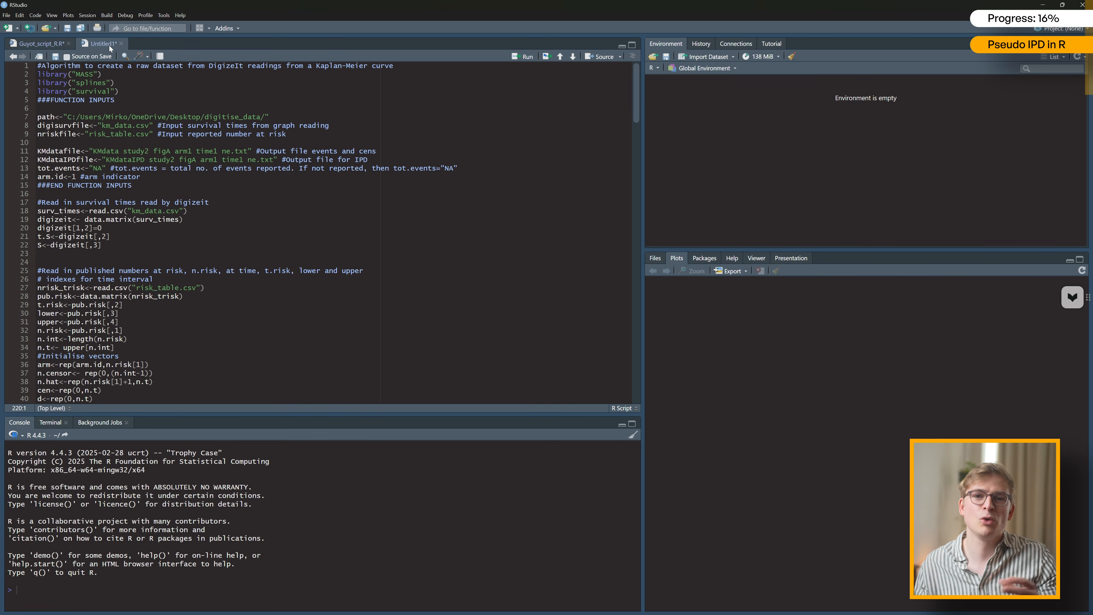
# - Save the new script as digitise_KM_tutorial in the digitise_data folder on the Desktop
pyautogui.click(8, 16)
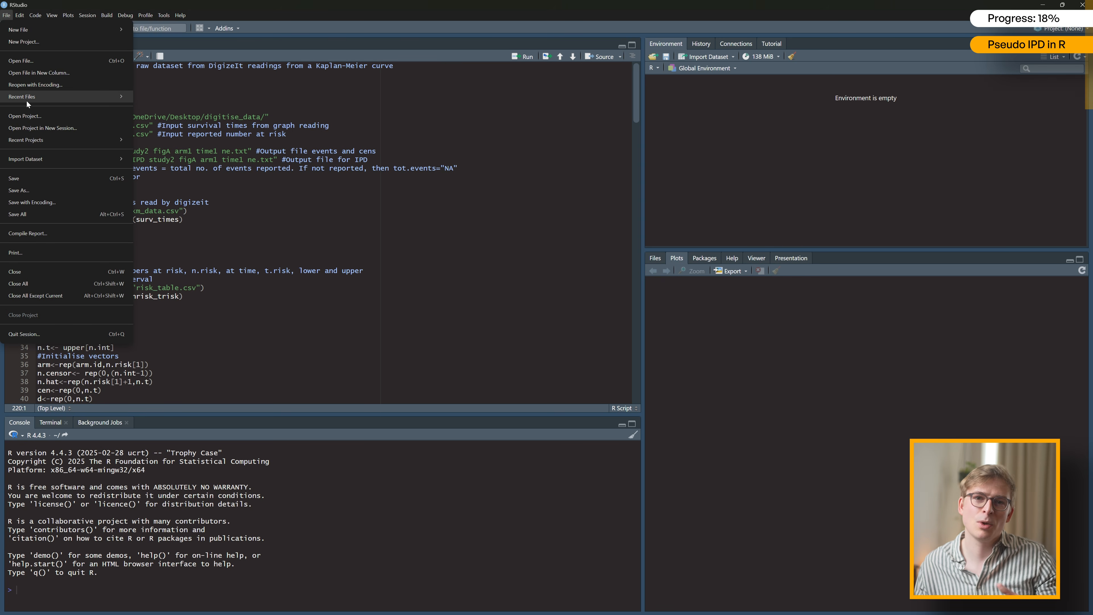
pyautogui.click(27, 191)
pyautogui.click(283, 136)
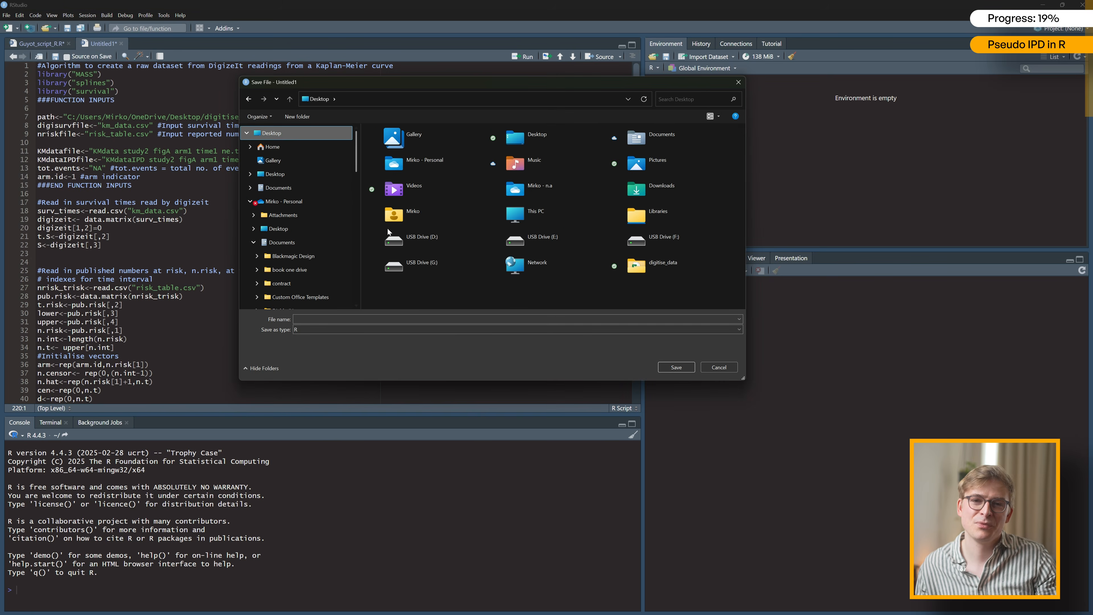
pyautogui.doubleClick(646, 266)
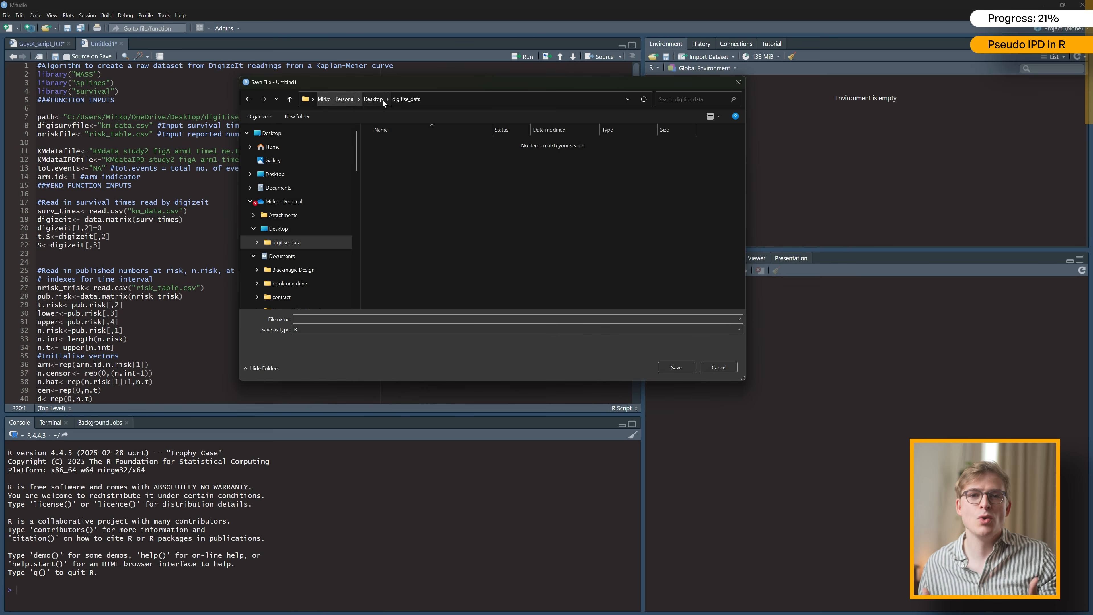
pyautogui.click(340, 319)
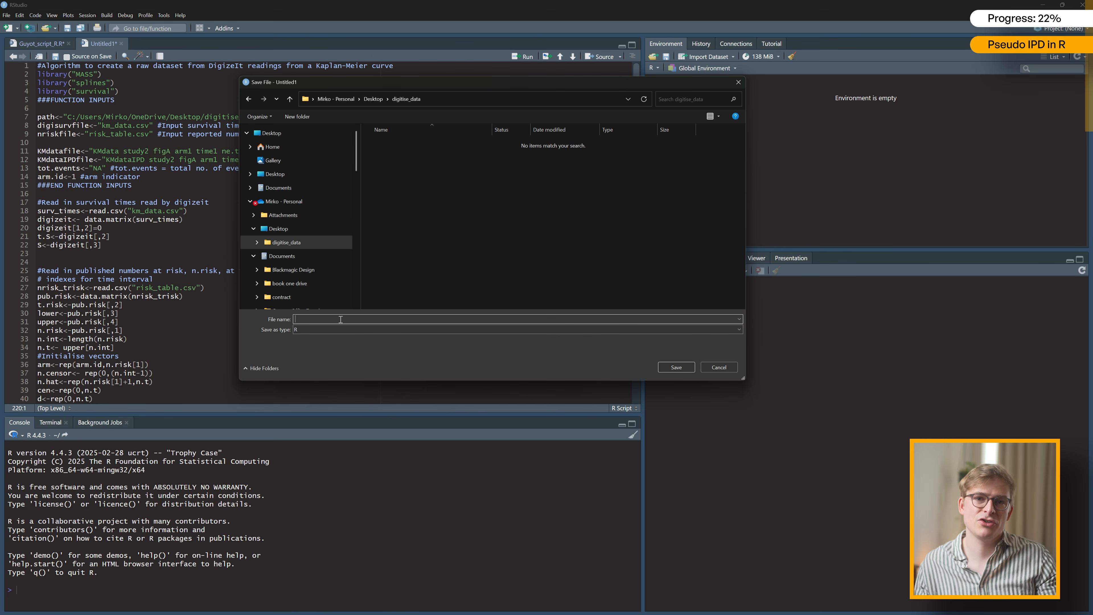
pyautogui.write('digitise_KM_tutorial')
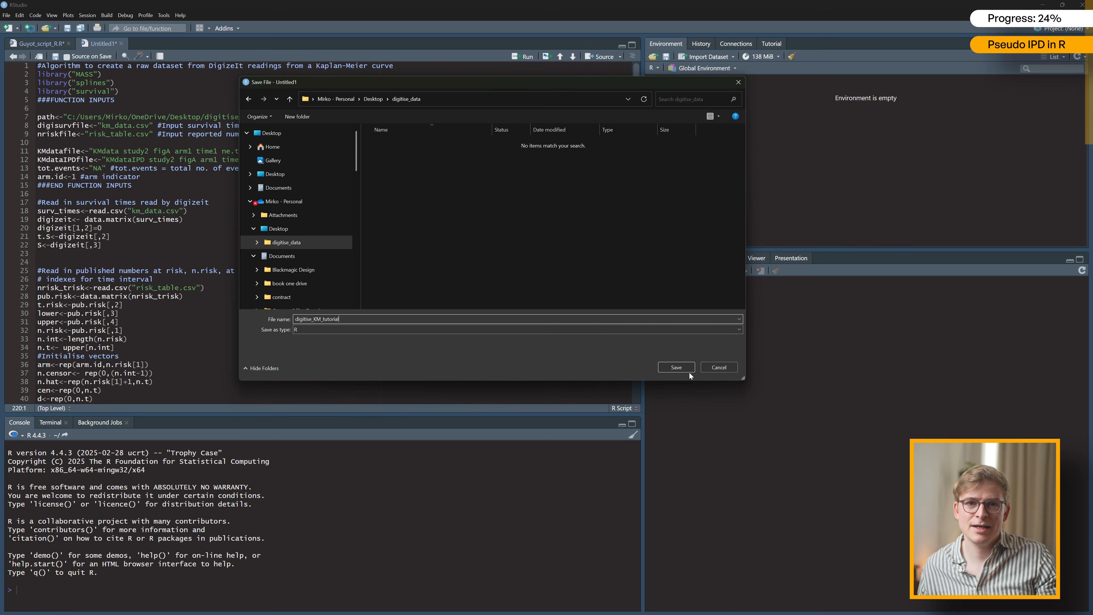
pyautogui.click(682, 368)
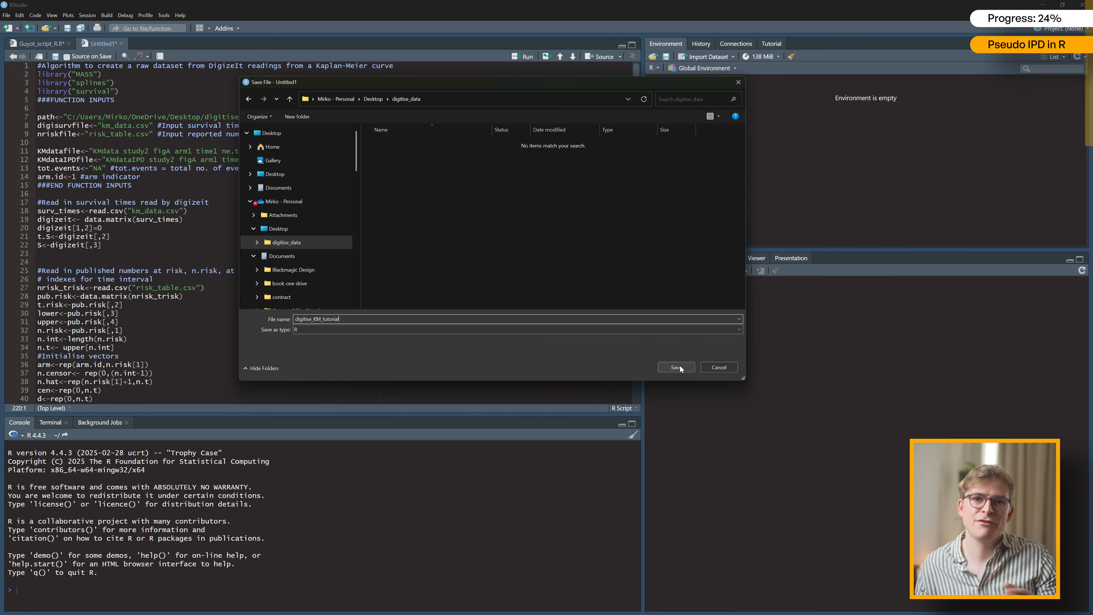
# - Set the working directory to the source file location of digitise_KM_tutorial.R
pyautogui.click(145, 102)
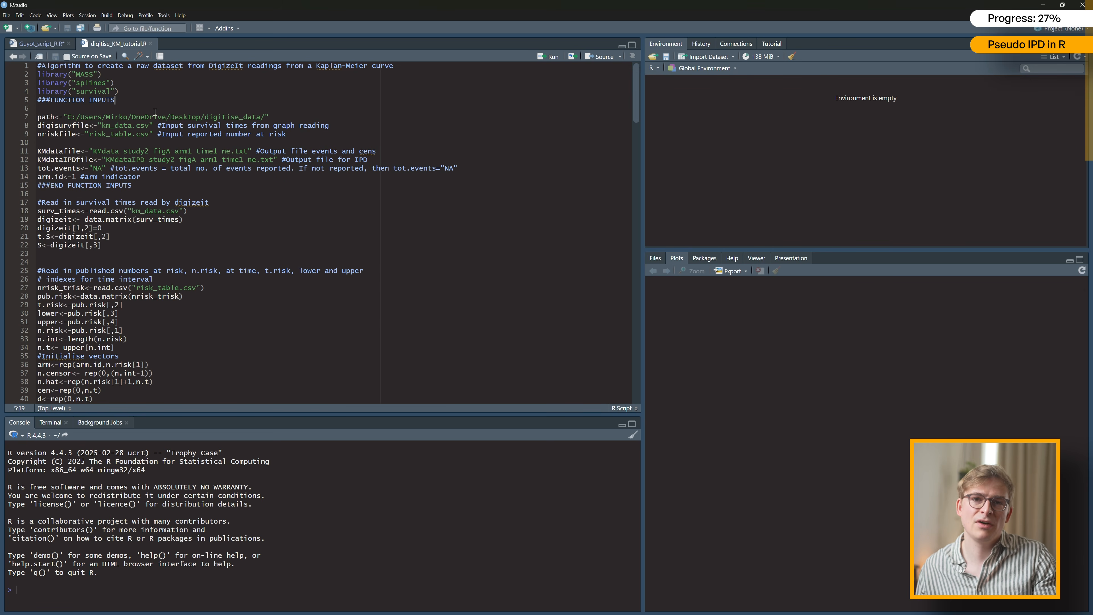
pyautogui.click(86, 15)
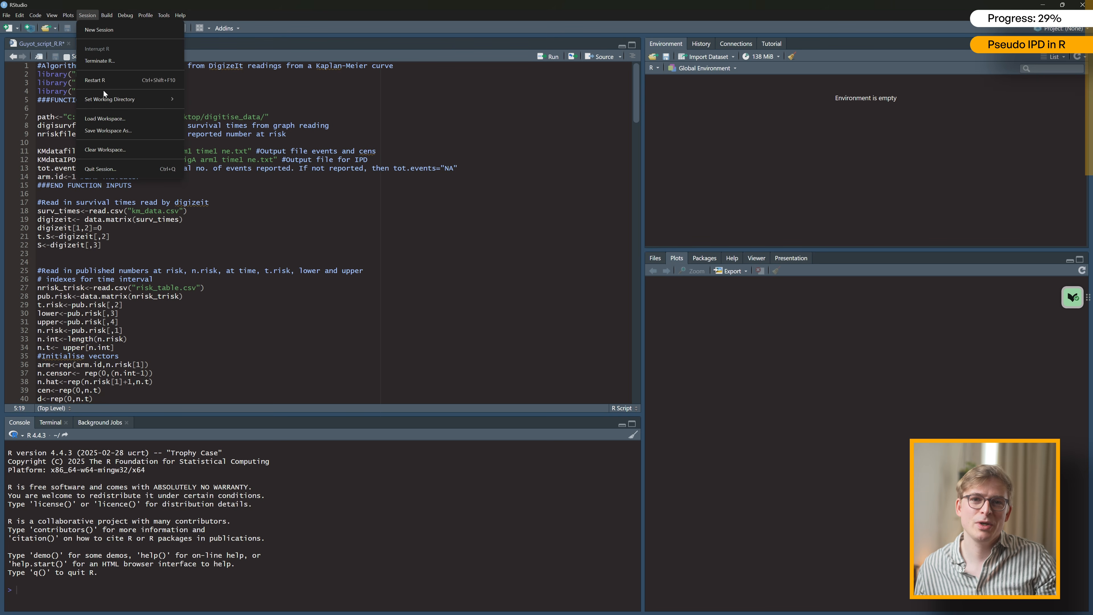
pyautogui.moveTo(106, 98)
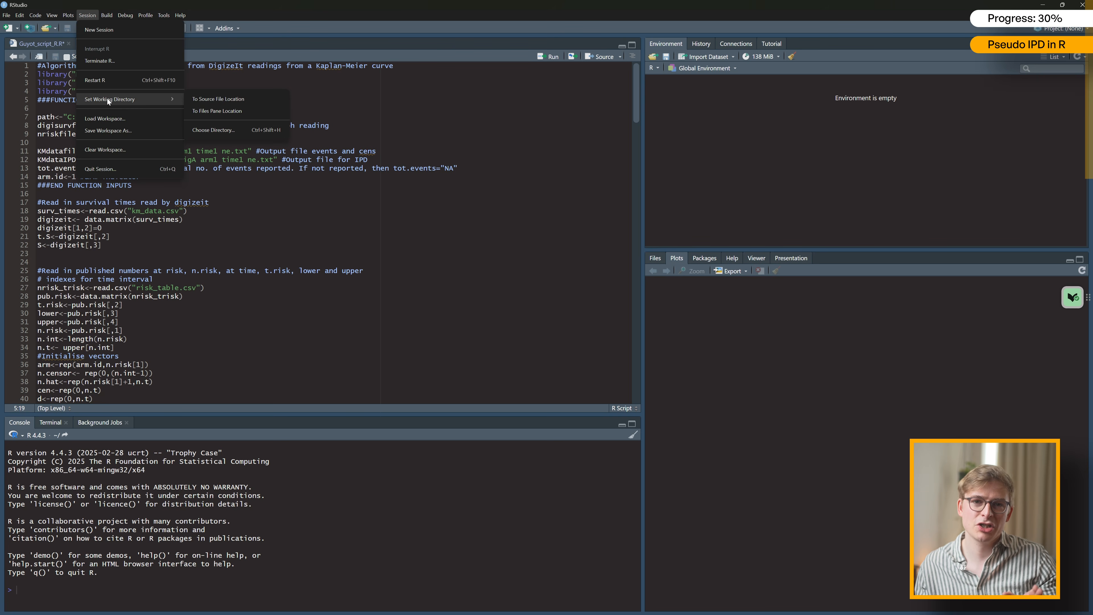
pyautogui.click(228, 100)
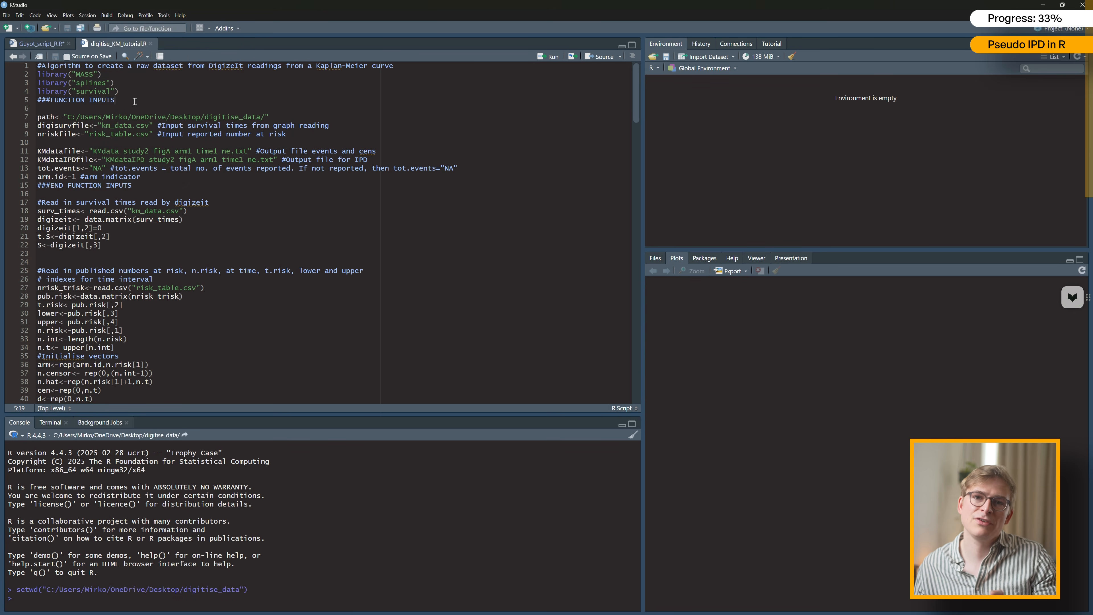
# - Highlight the folder path assigned to path in line 7 of the script to check it
pyautogui.moveTo(65, 117); pyautogui.dragTo(271, 116)
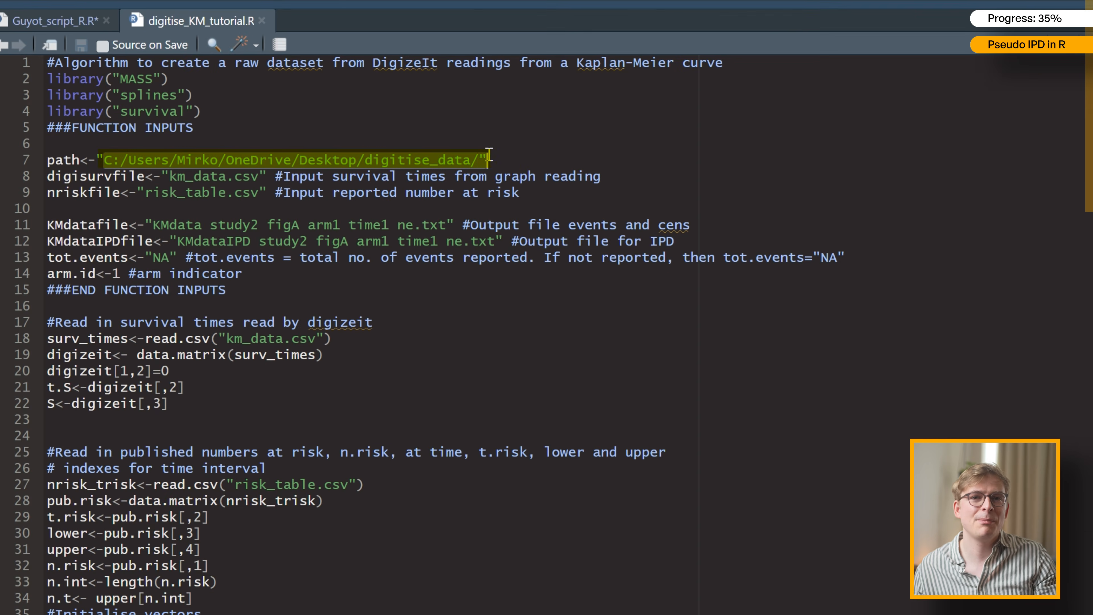
pyautogui.moveTo(490, 156); pyautogui.dragTo(482, 155)
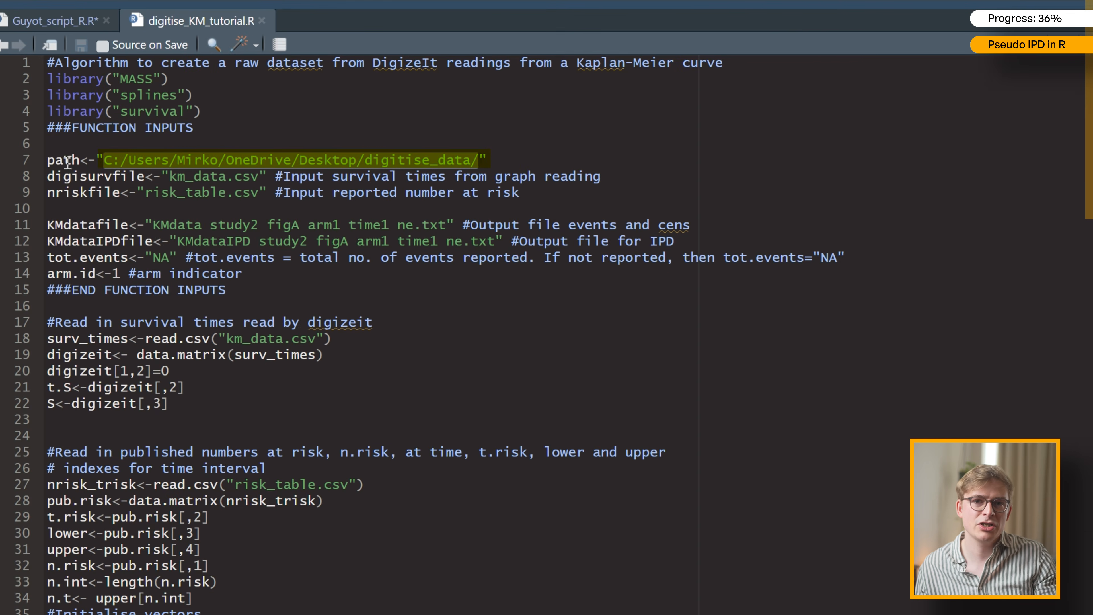
pyautogui.moveTo(103, 162); pyautogui.dragTo(484, 160)
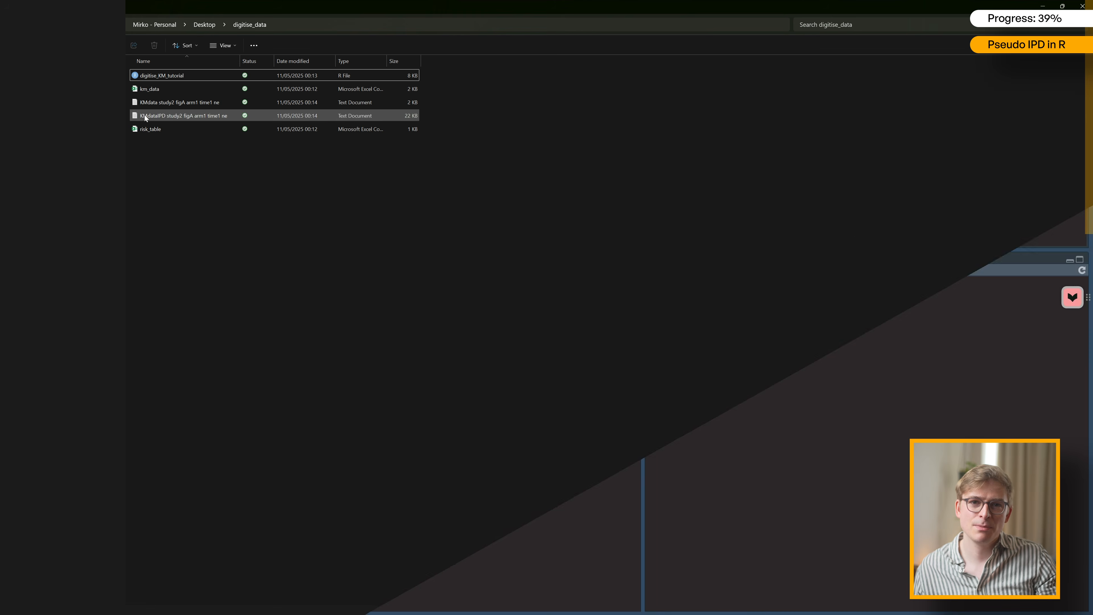
# - In the digitise_data folder, open the properties of risk_table and select its location path
pyautogui.click(157, 130)
pyautogui.rightClick(155, 130)
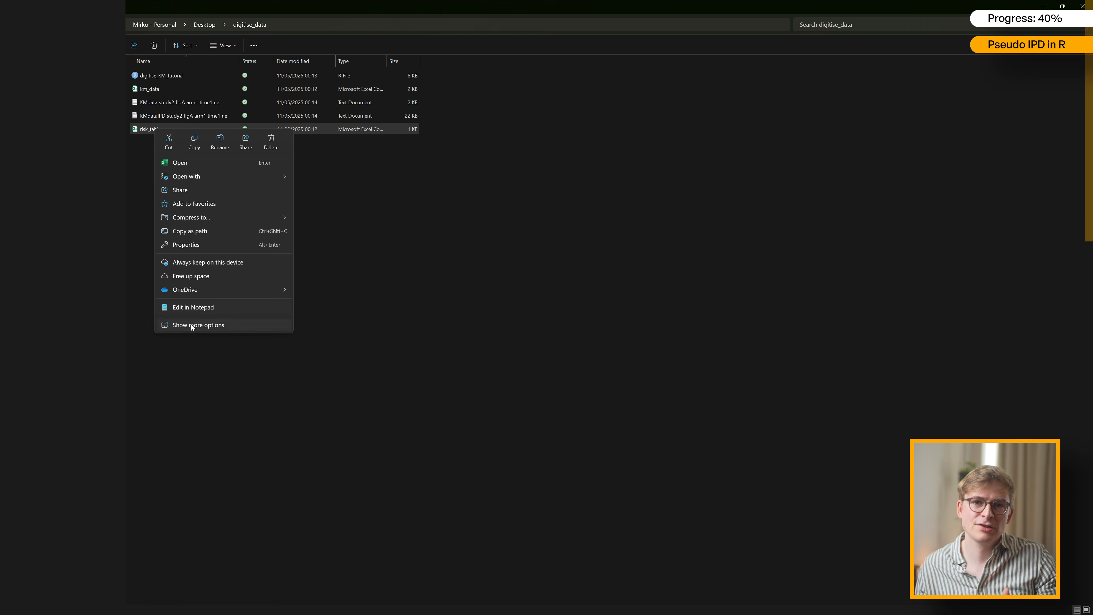
pyautogui.click(184, 246)
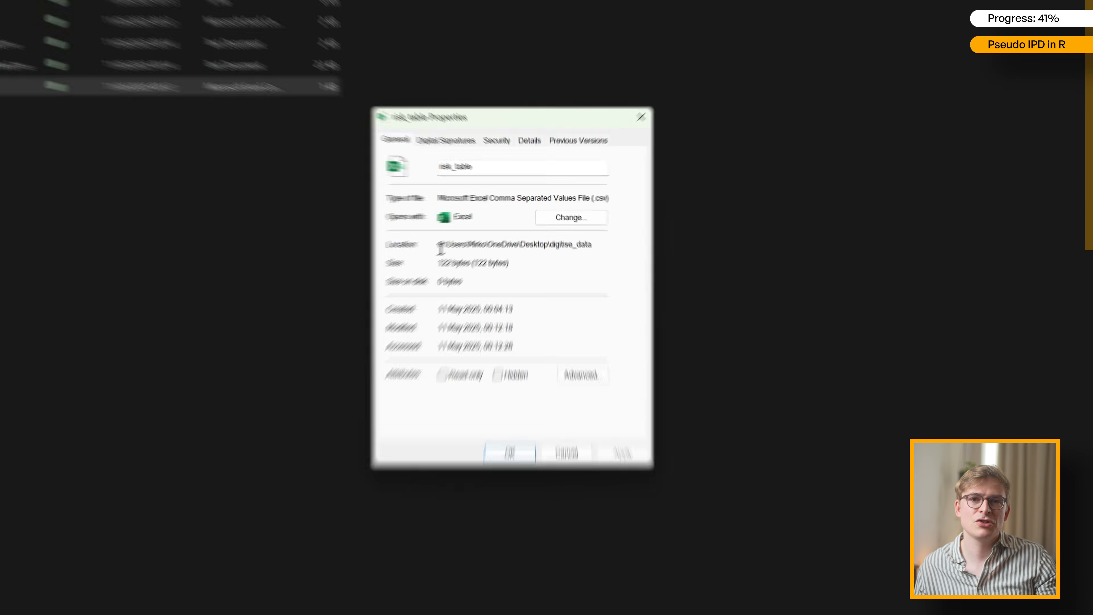
pyautogui.moveTo(436, 246); pyautogui.dragTo(642, 240)
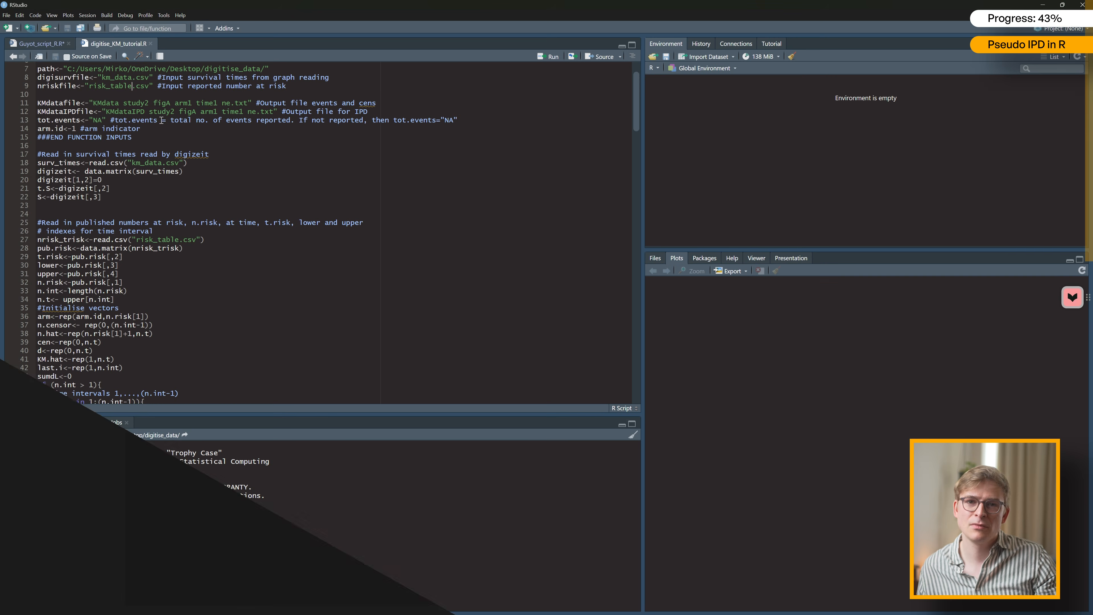
# - Select the whole digitise_KM_tutorial.R script and run it
pyautogui.scroll(-10, 161, 122)
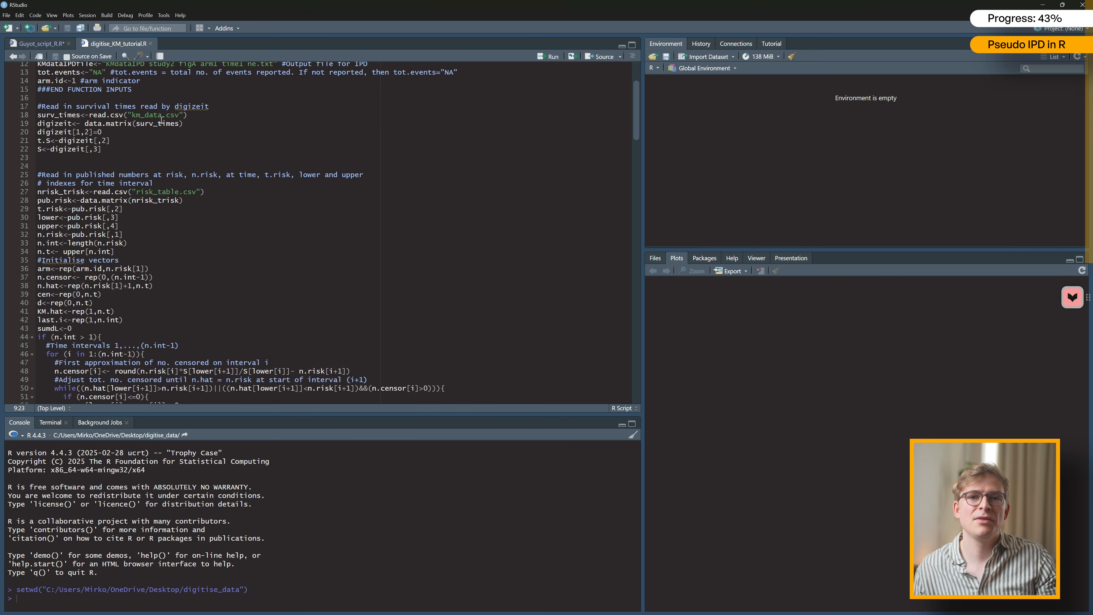
pyautogui.scroll(7, 161, 122)
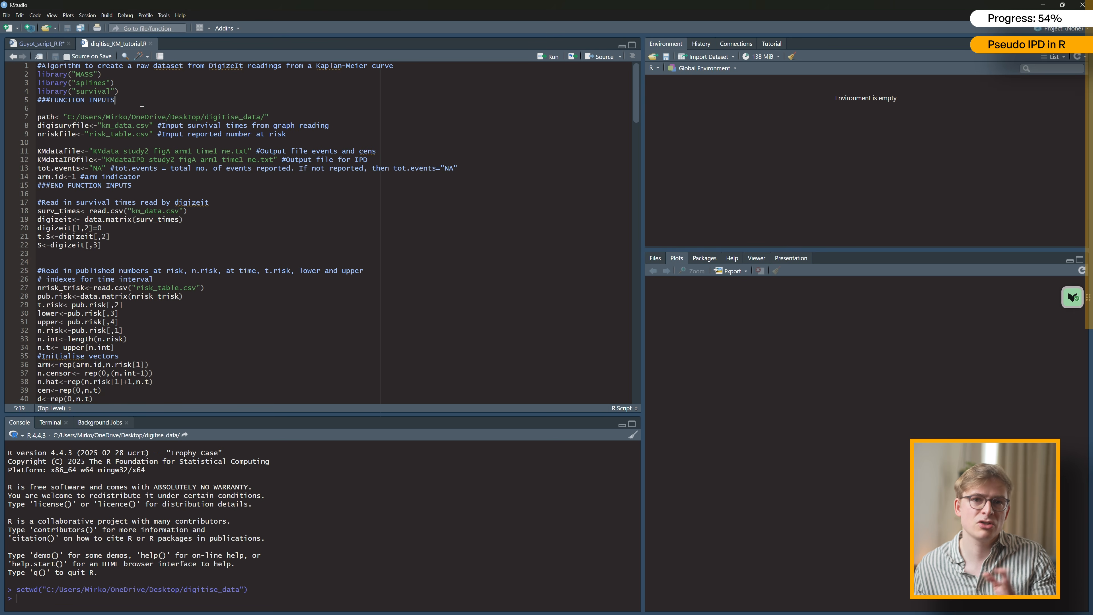
pyautogui.hotkey('ctrl', 'a')
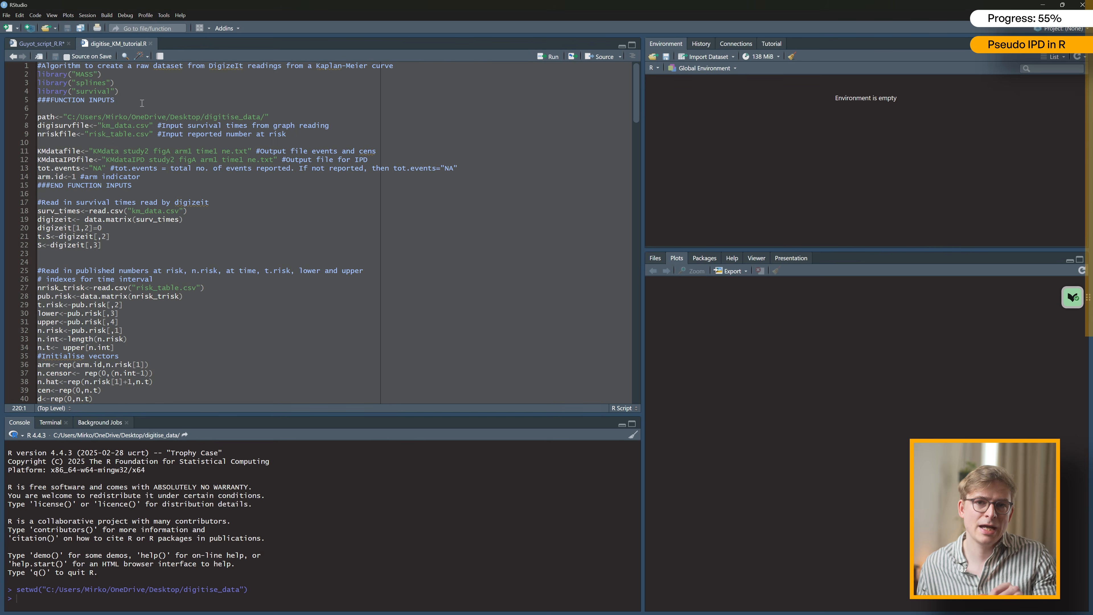
pyautogui.click(551, 57)
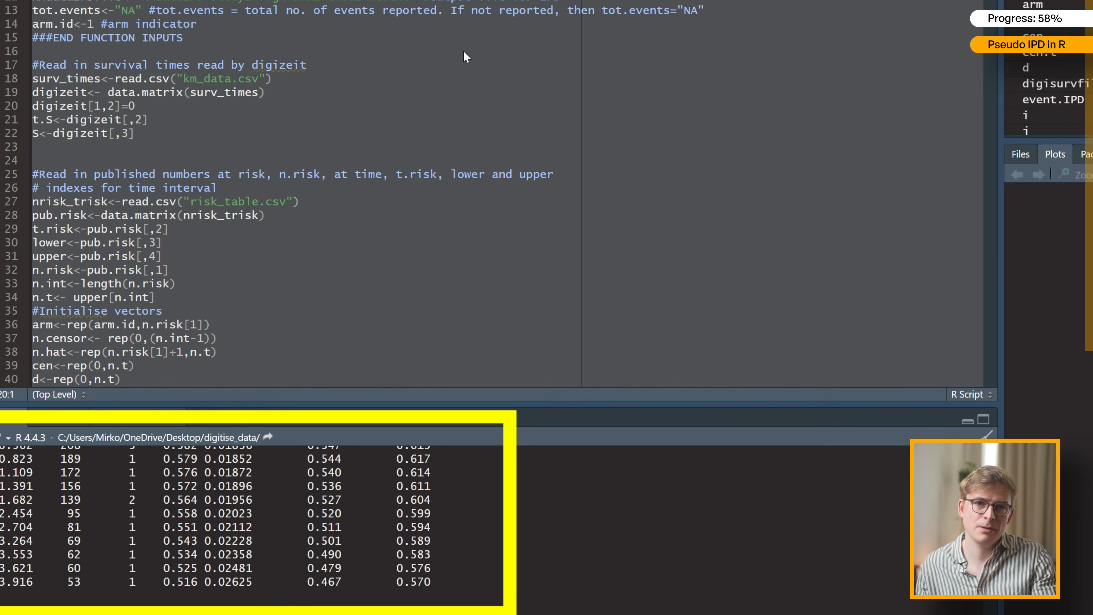
# - Run only line 209 of the script, plot(survfit(Surv(IPD[,1],IPD[,2])~1)), to draw the reconstructed Kaplan-Meier curve
pyautogui.scroll(-15, 459, 49)
pyautogui.scroll(-20, 454, 45)
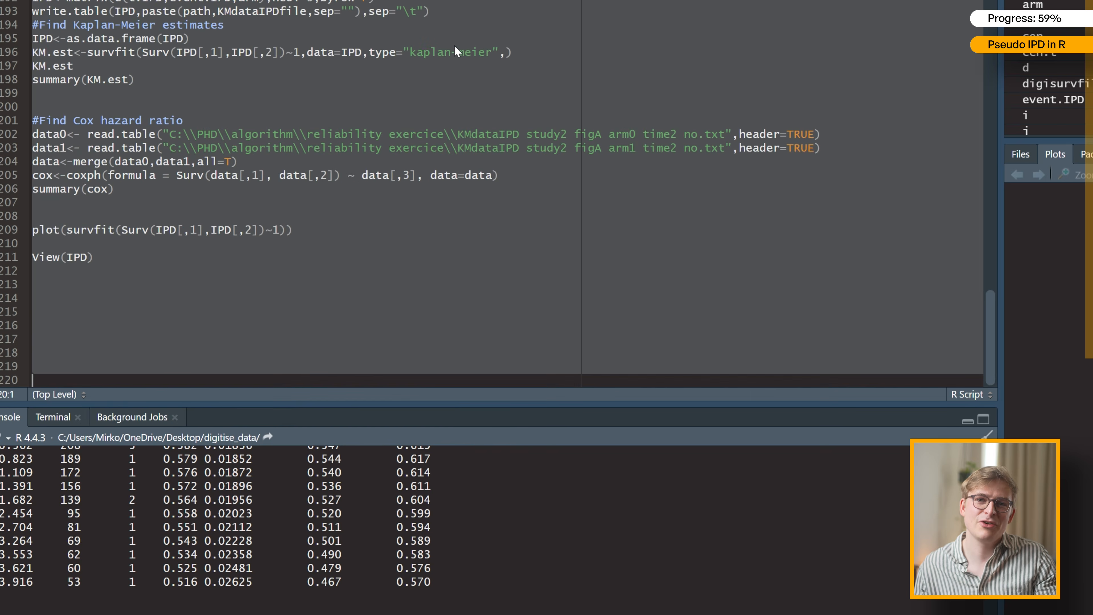
pyautogui.click(128, 268)
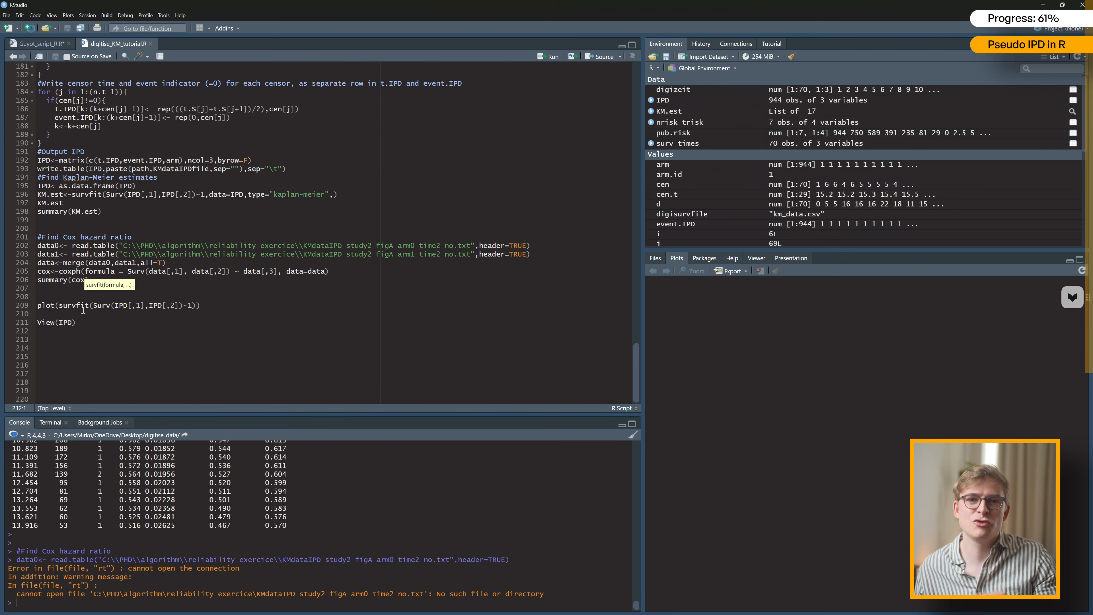
pyautogui.moveTo(38, 305); pyautogui.dragTo(201, 305)
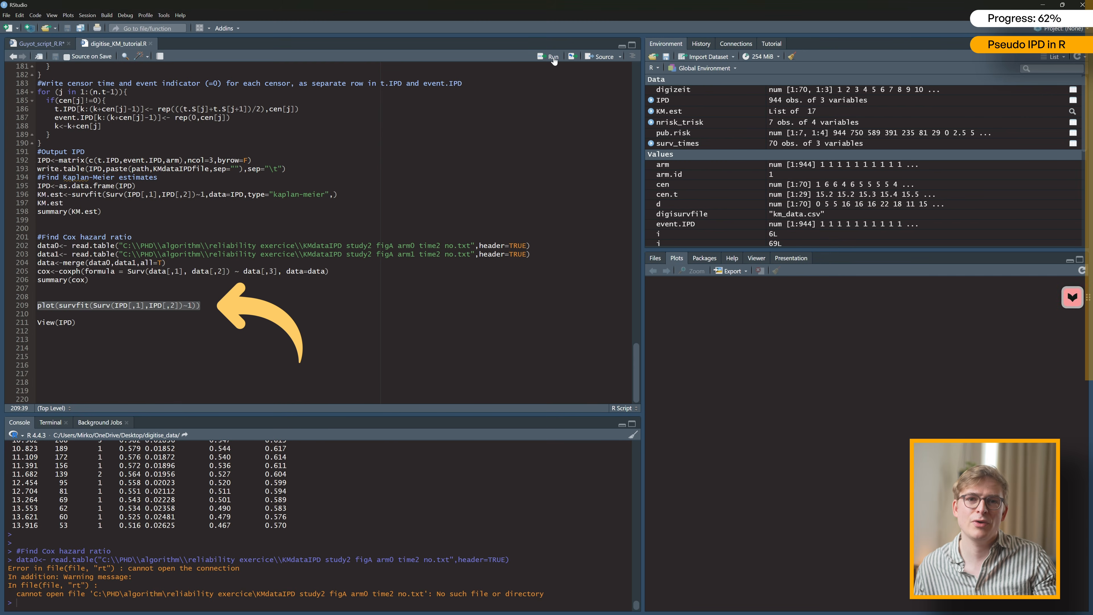
pyautogui.click(551, 57)
# - Place RStudio beside PDF_reference_KM_plot.pdf in Acrobat Reader, enlarge the plot, and compare the reconstructed curve with the red curve in figure A
pyautogui.moveTo(727, 6); pyautogui.dragTo(0, 221)
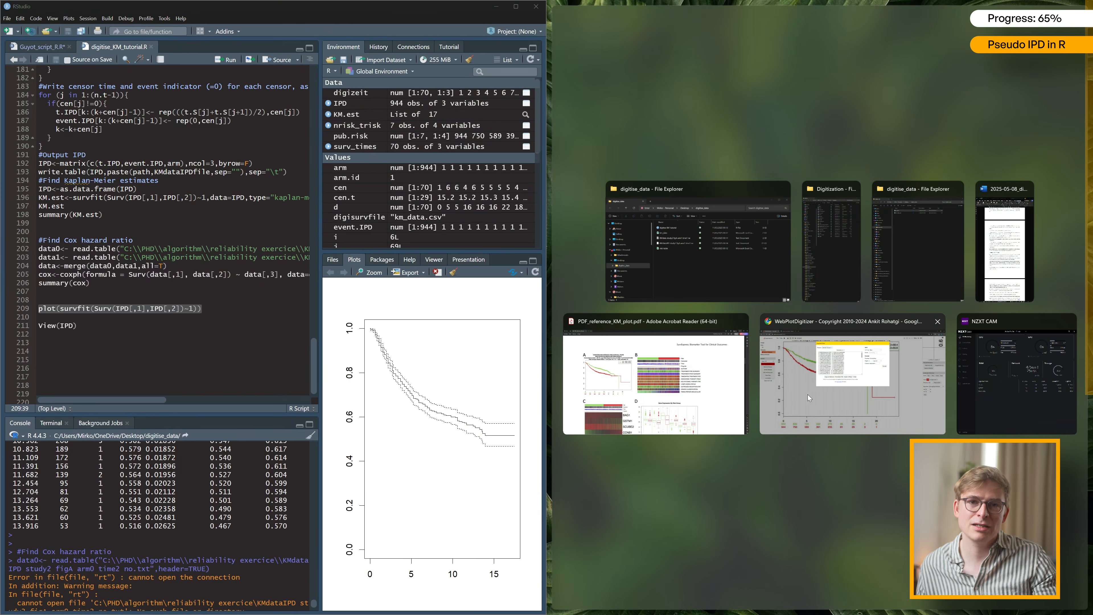
pyautogui.click(808, 395)
pyautogui.scroll(-1, 668, 316)
pyautogui.moveTo(324, 307); pyautogui.dragTo(192, 308)
pyautogui.scroll(5, 801, 293)
pyautogui.scroll(2, 779, 363)
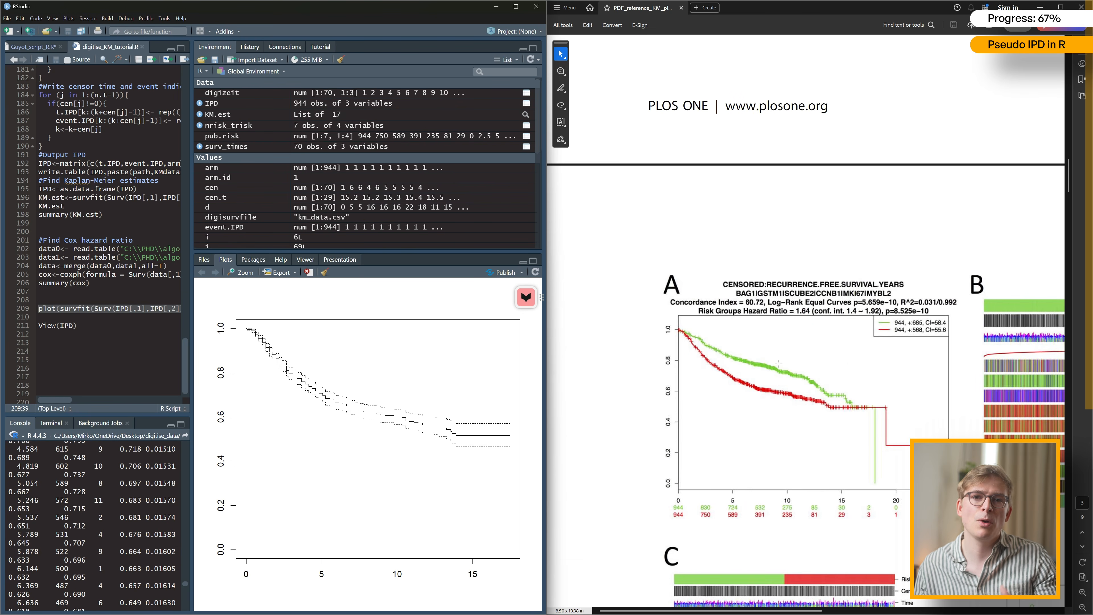
pyautogui.keyDown('ctrl'); pyautogui.scroll(2, 797, 395); pyautogui.keyUp('ctrl')
pyautogui.scroll(-1, 723, 405)
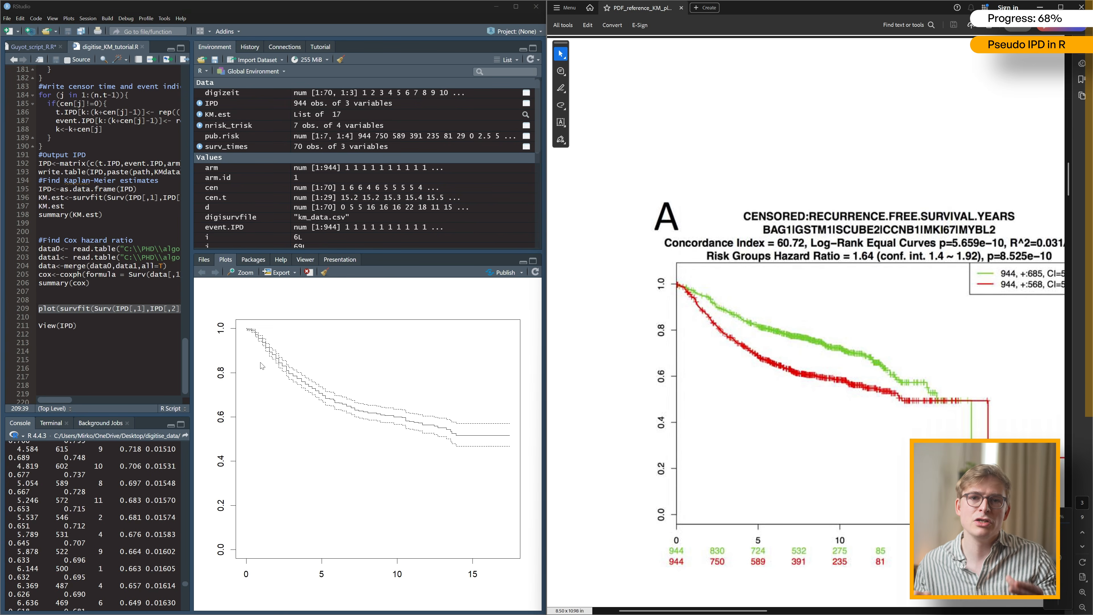
# - Maximize RStudio again and run View(IPD) to open the reconstructed patient data as a table
pyautogui.doubleClick(373, 16)
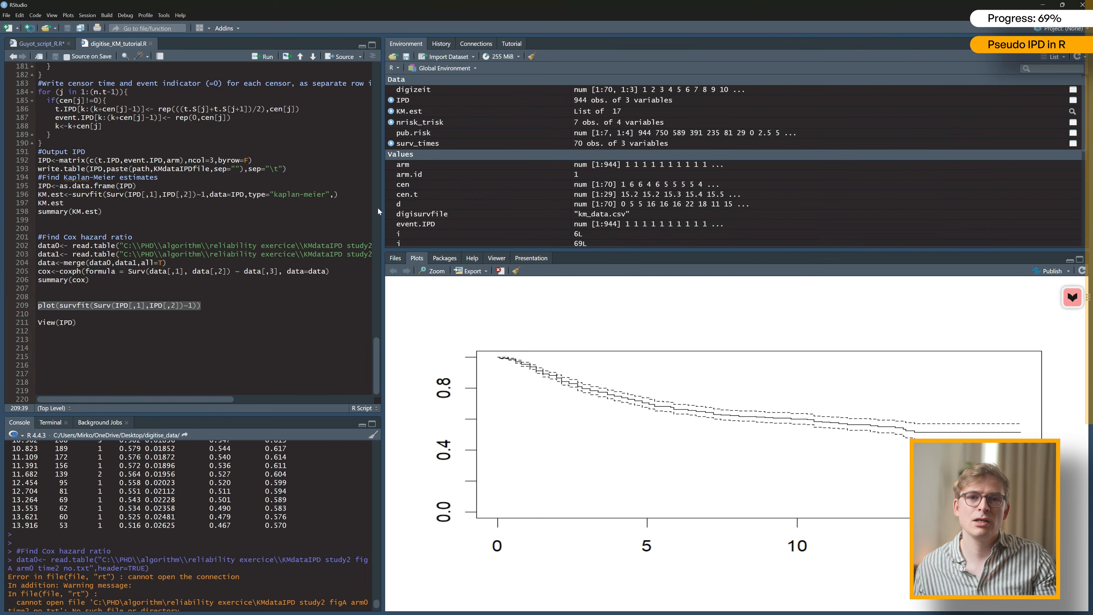
pyautogui.click(67, 329)
pyautogui.click(20, 602)
pyautogui.write('View(IPD)')
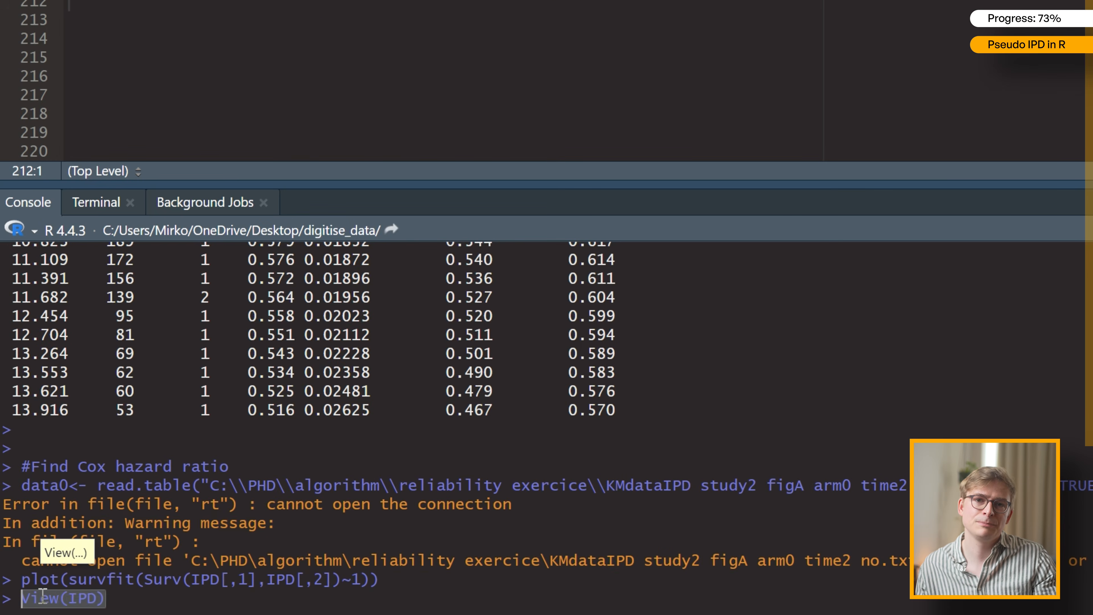
pyautogui.press('Return')
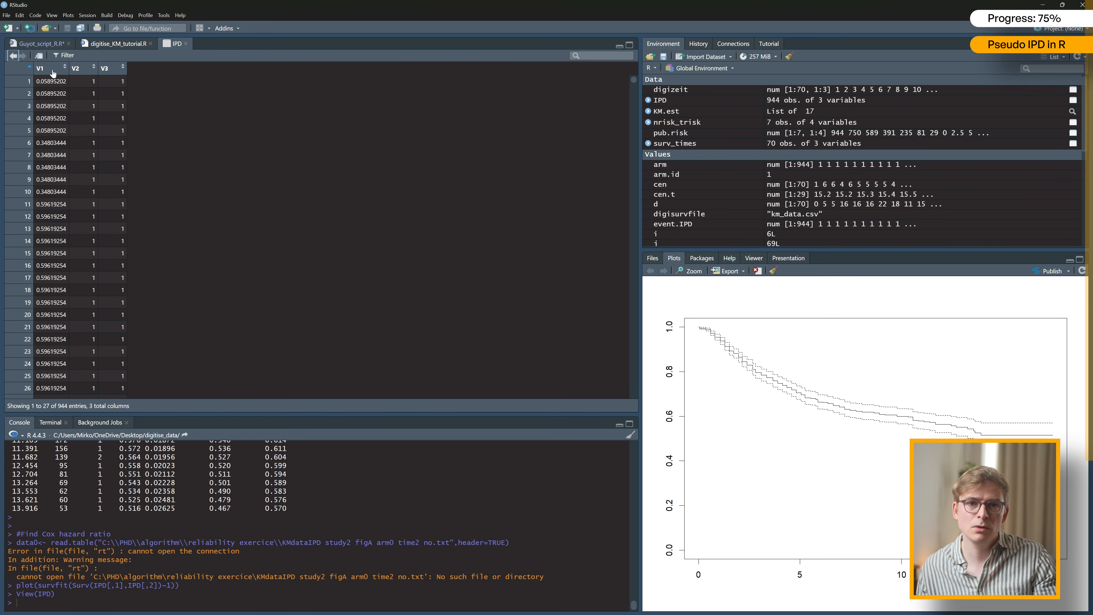
# - Examine the IPD table from the first to the last row, checking the times in V1, event indicators in V2 and arm in V3
pyautogui.scroll(-5, 51, 130)
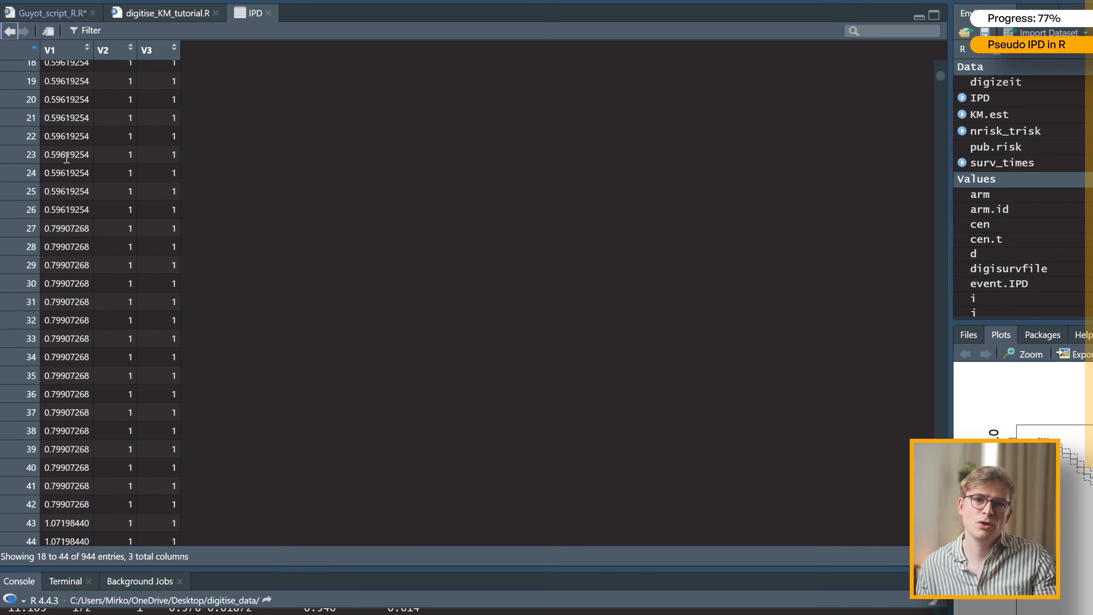
pyautogui.scroll(-20, 67, 158)
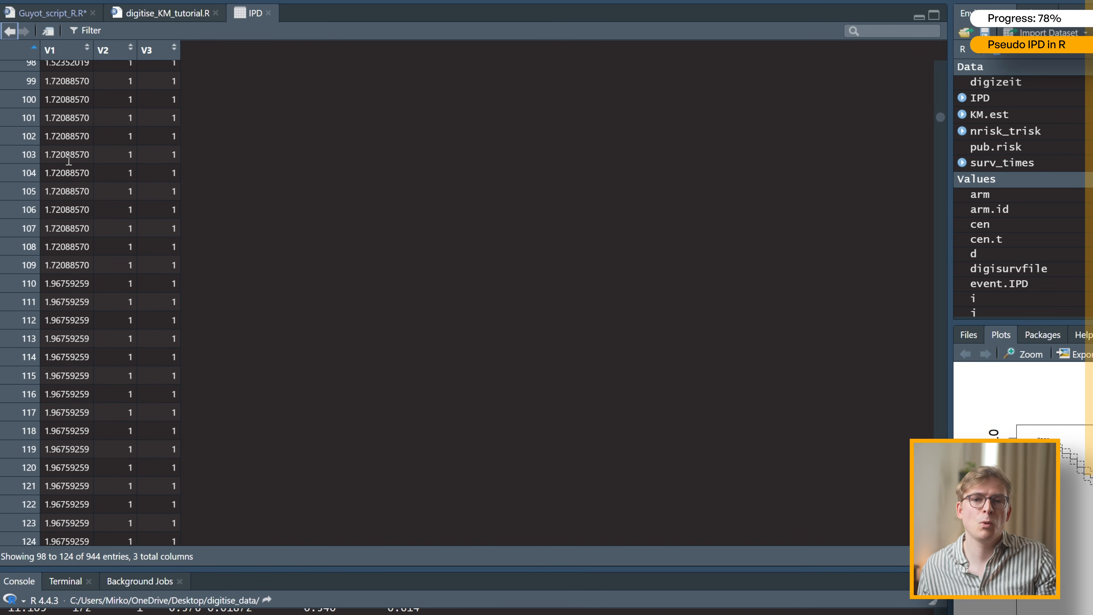
pyautogui.scroll(-20, 68, 160)
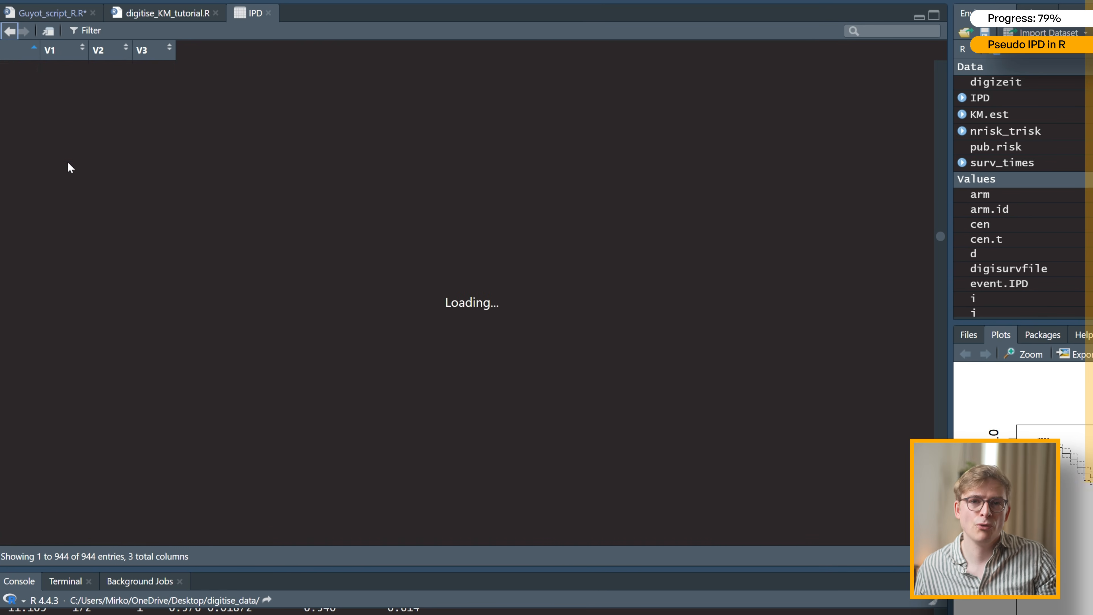
pyautogui.scroll(3, 70, 170)
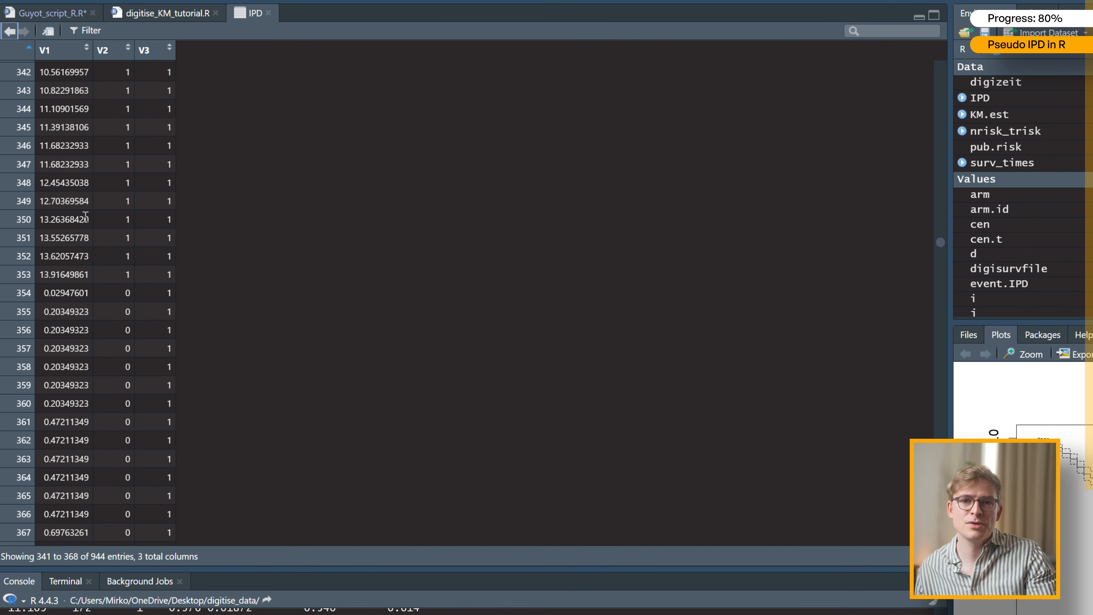
pyautogui.scroll(5, 120, 402)
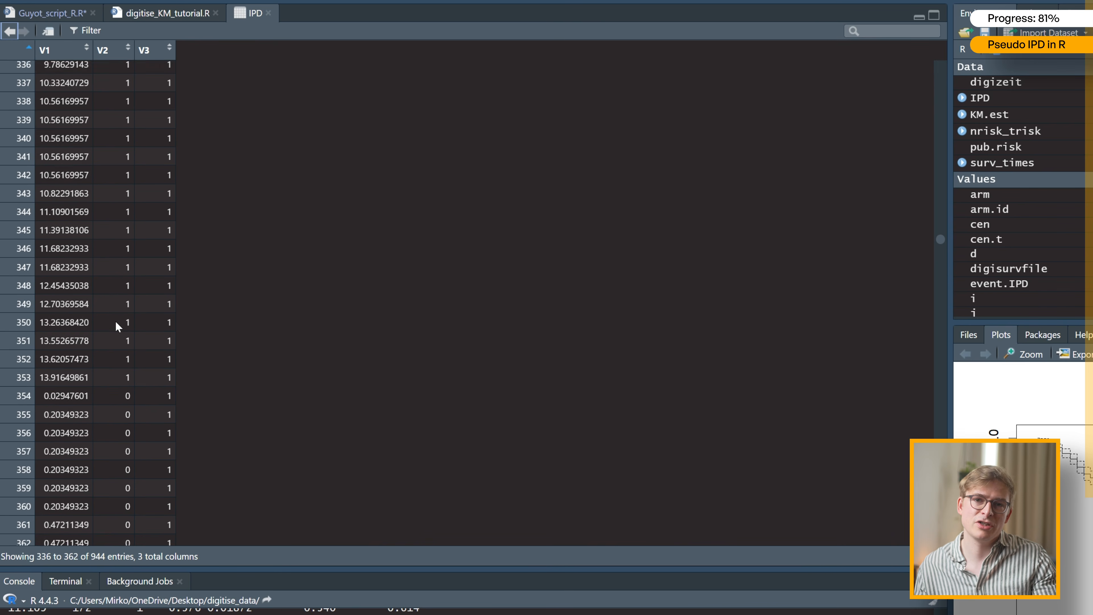
pyautogui.scroll(-5, 115, 327)
pyautogui.scroll(-20, 131, 249)
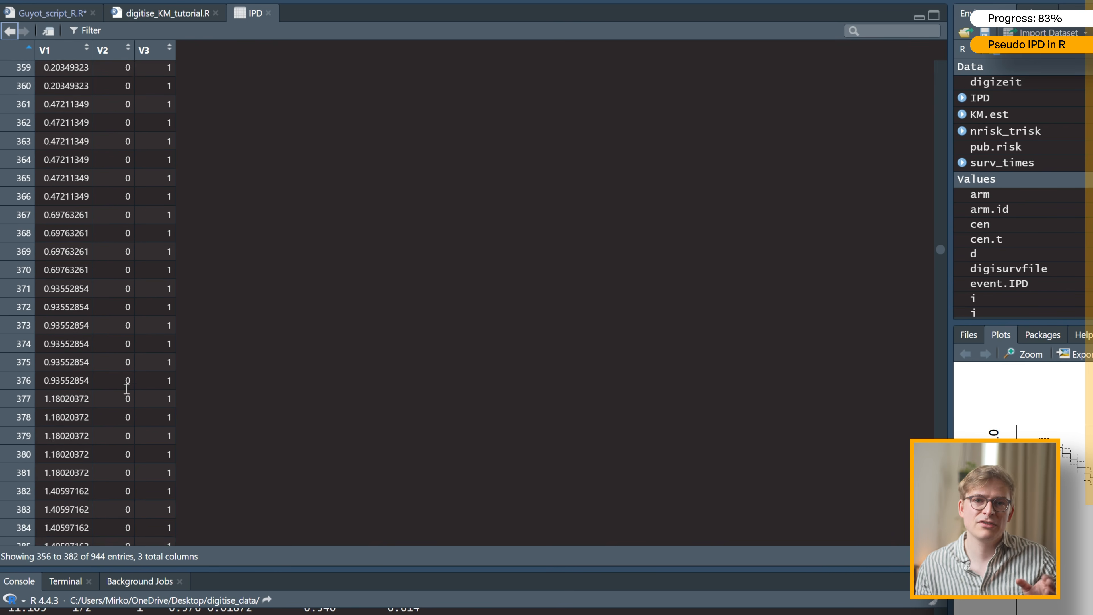
pyautogui.scroll(-20, 127, 379)
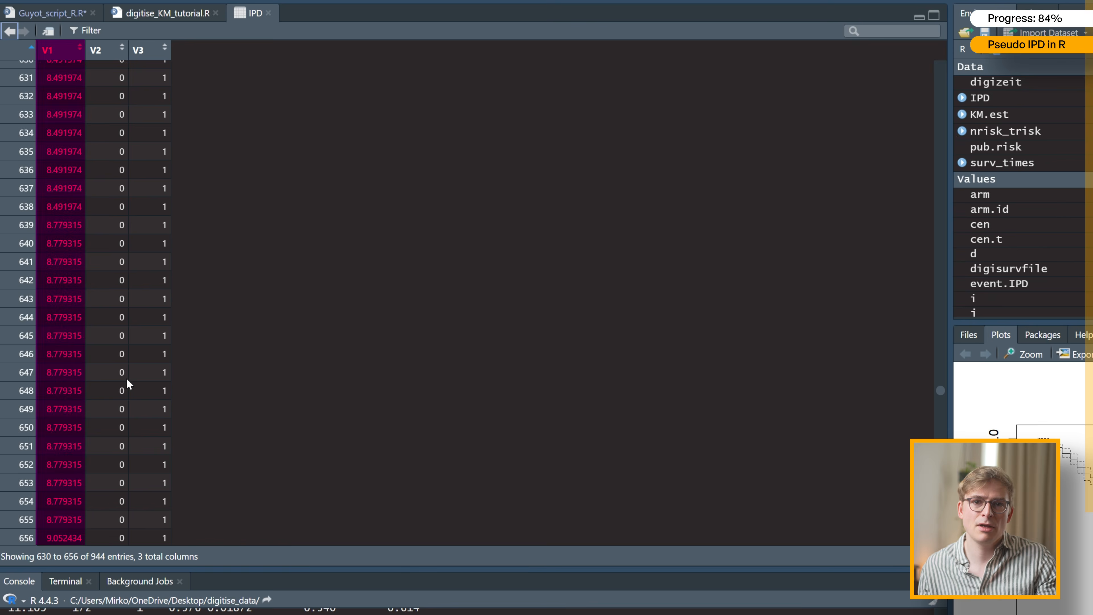
pyautogui.scroll(-20, 127, 376)
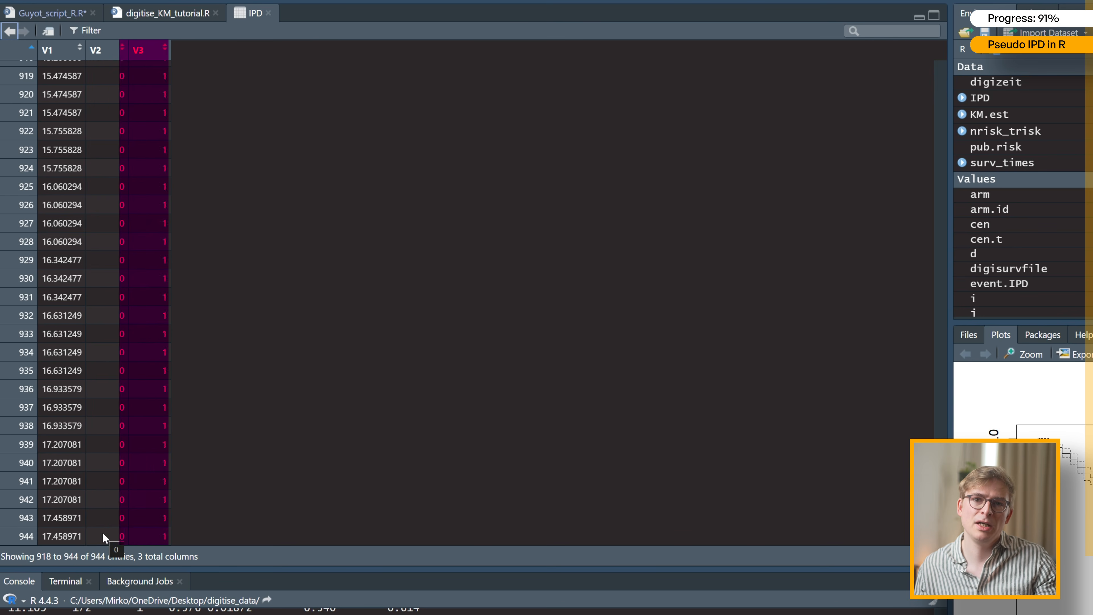
pyautogui.scroll(20, 104, 528)
pyautogui.scroll(20, 103, 526)
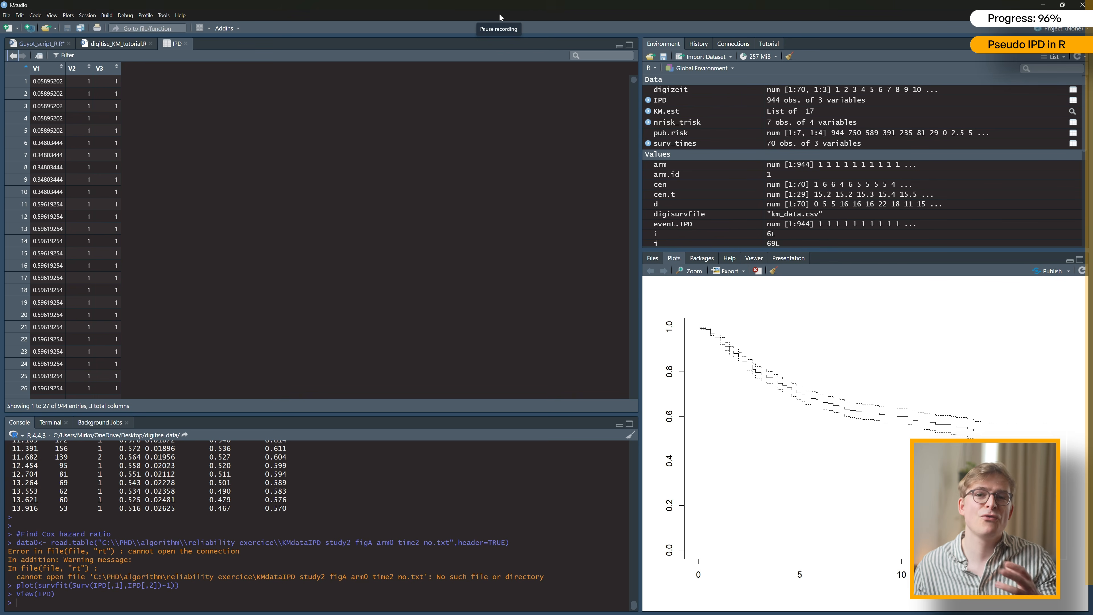
pyautogui.scroll(-20, 433, 174)
pyautogui.scroll(20, 107, 229)
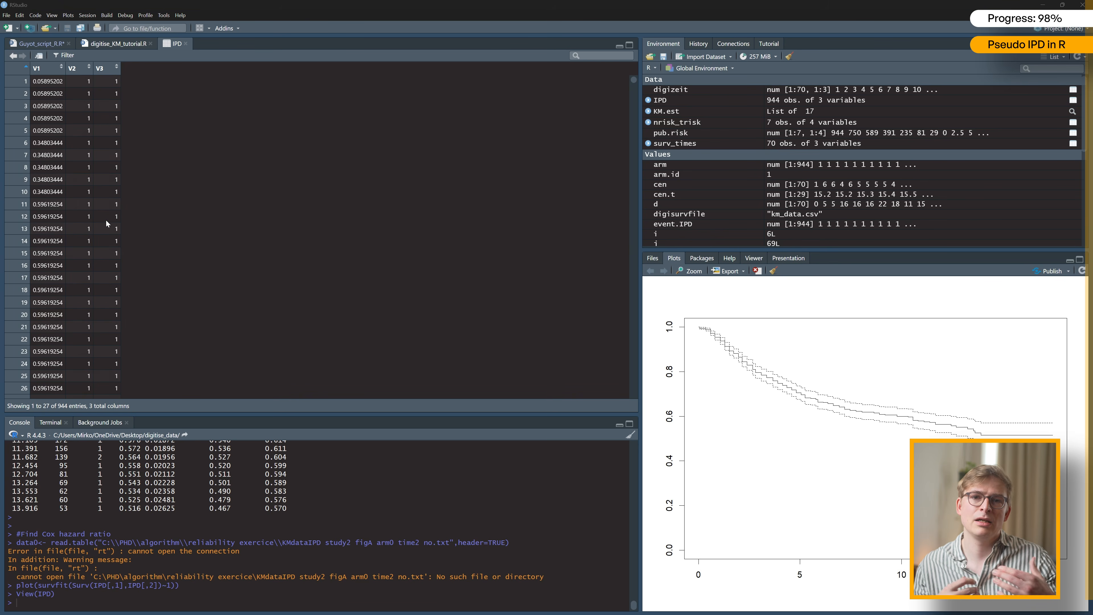
pyautogui.moveTo(635, 269); pyautogui.dragTo(608, 262)
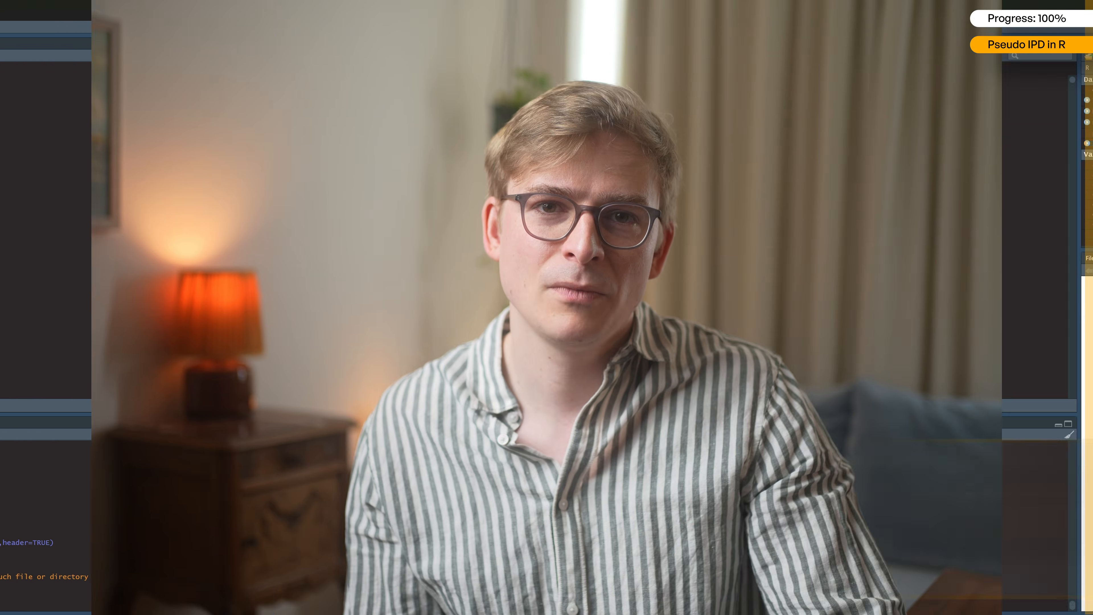